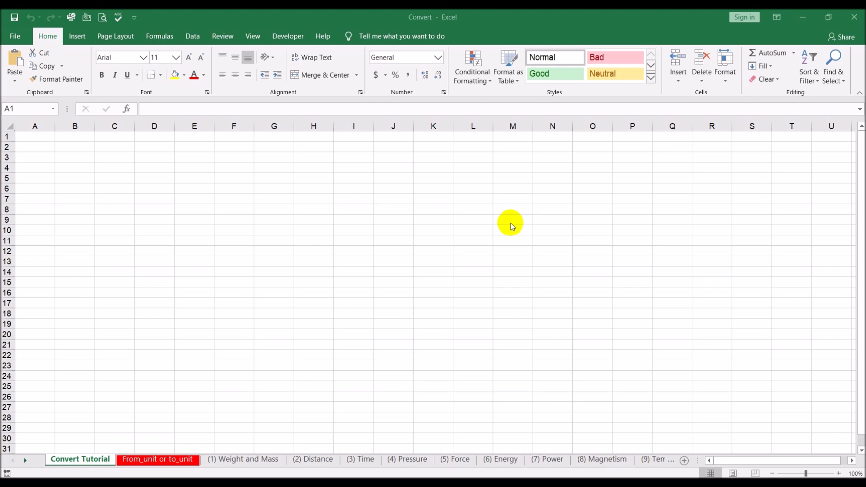
click(162, 186)
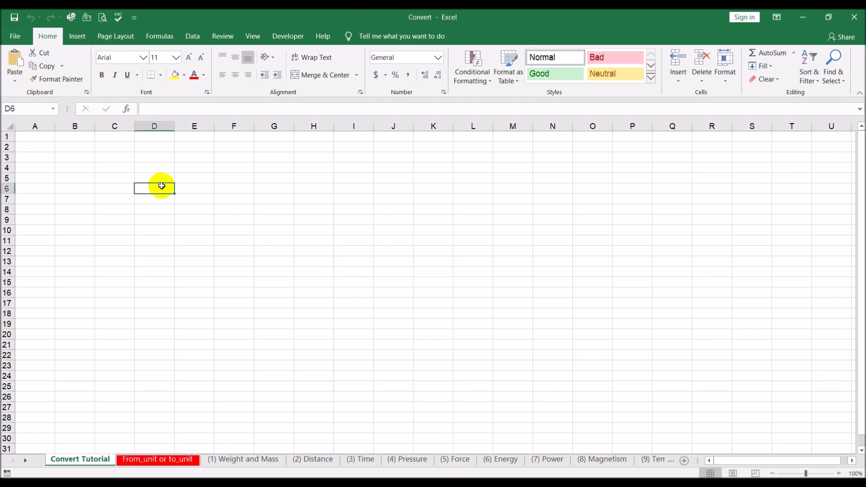
text(=con)
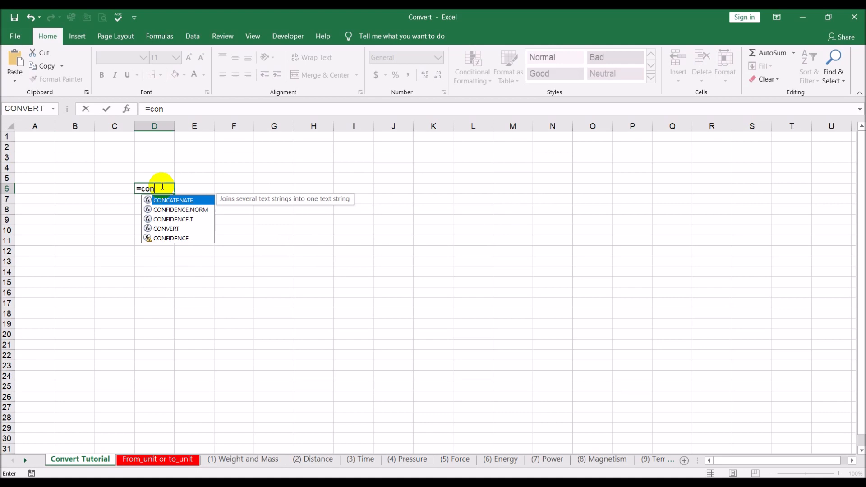
text(v)
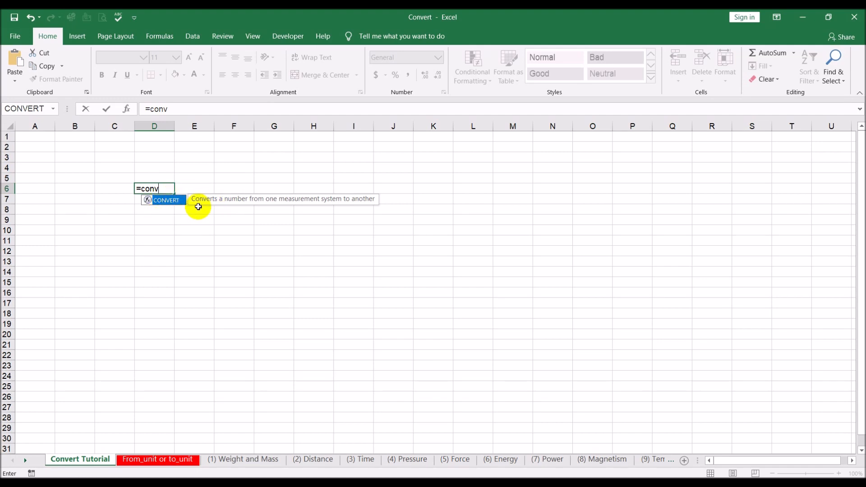
double_click(170, 201)
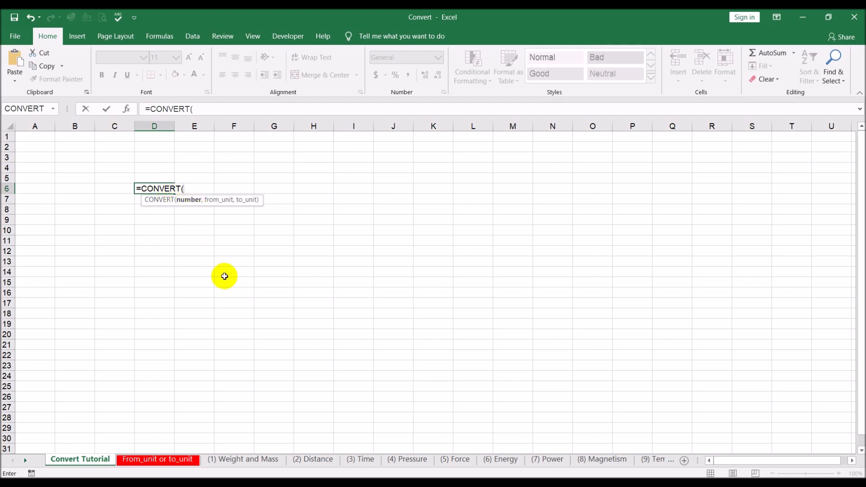
text(150,)
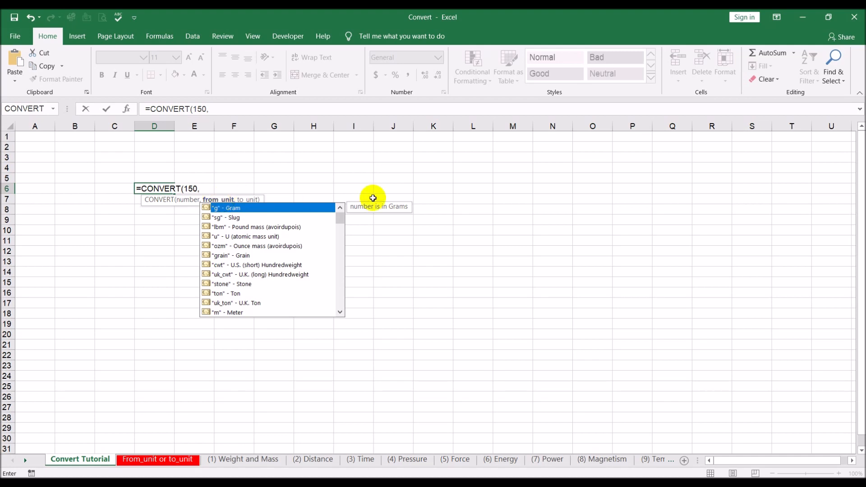
key(Escape)
key(Escape)
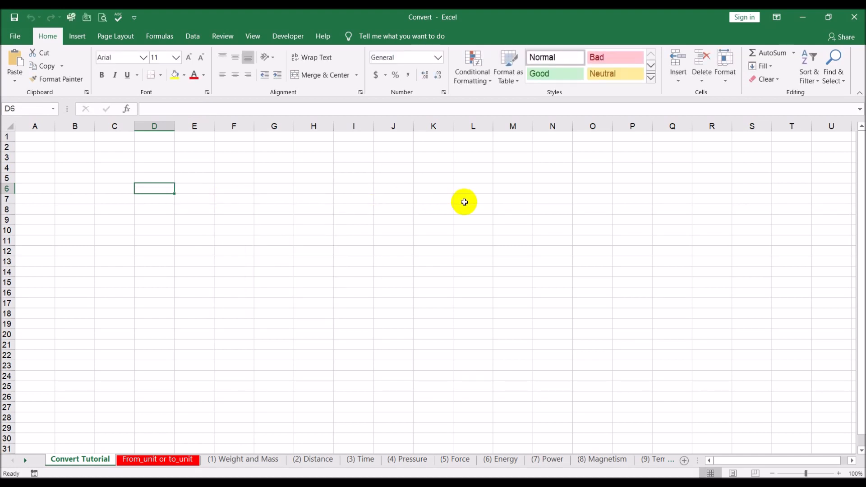
- From the From_unit or to_unit index sheet, review the unit code tables for Weight and Mass, Distance, Time and Pressure
click(173, 459)
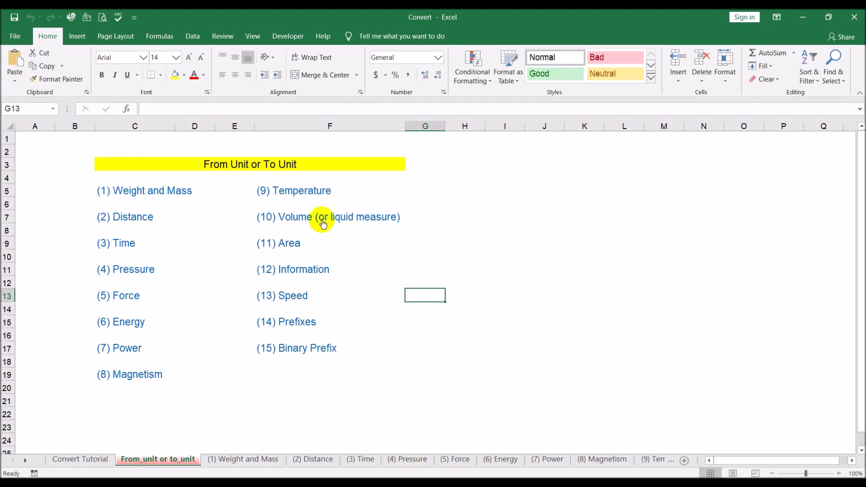
click(173, 197)
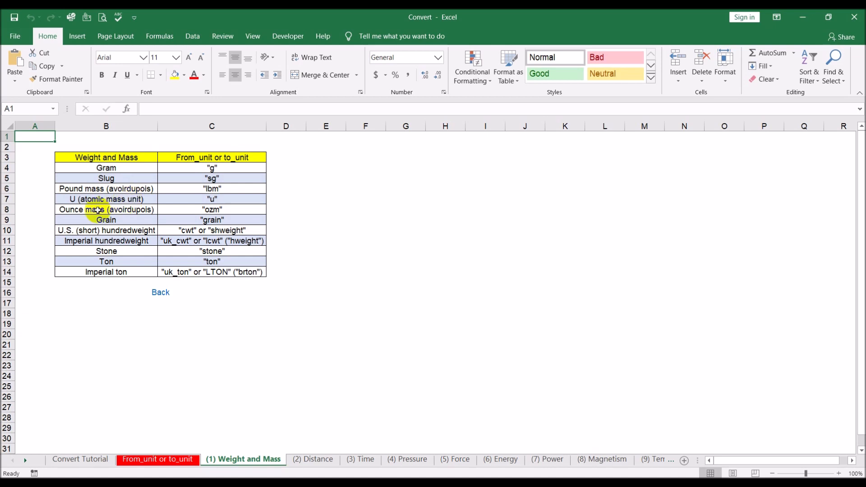
click(160, 292)
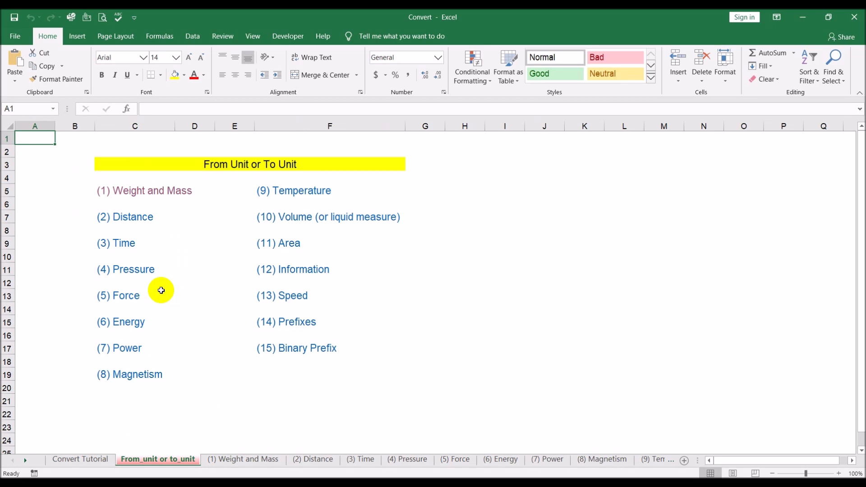
click(139, 218)
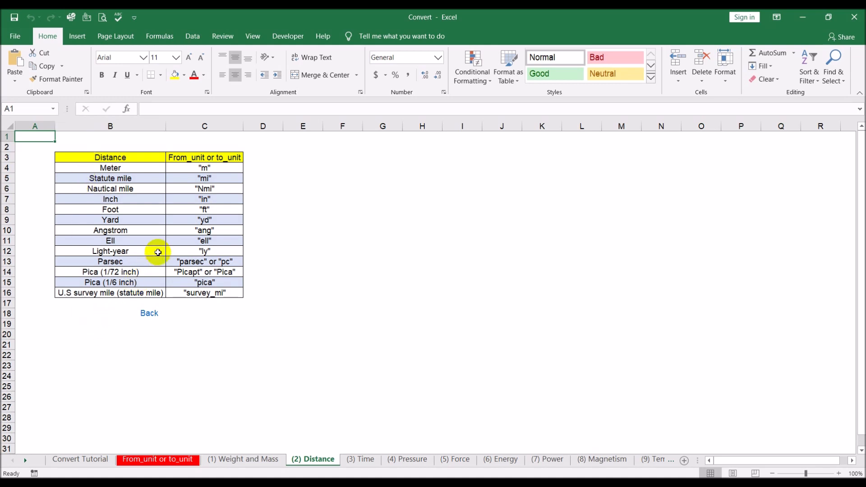
click(149, 313)
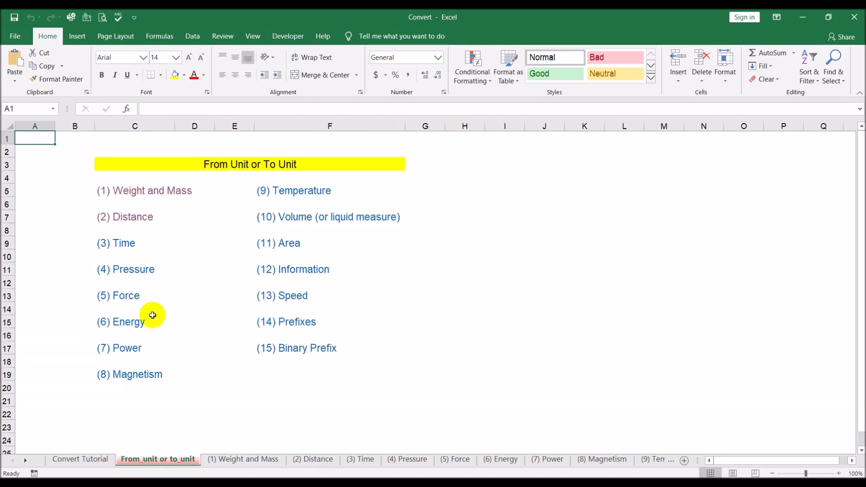
click(129, 243)
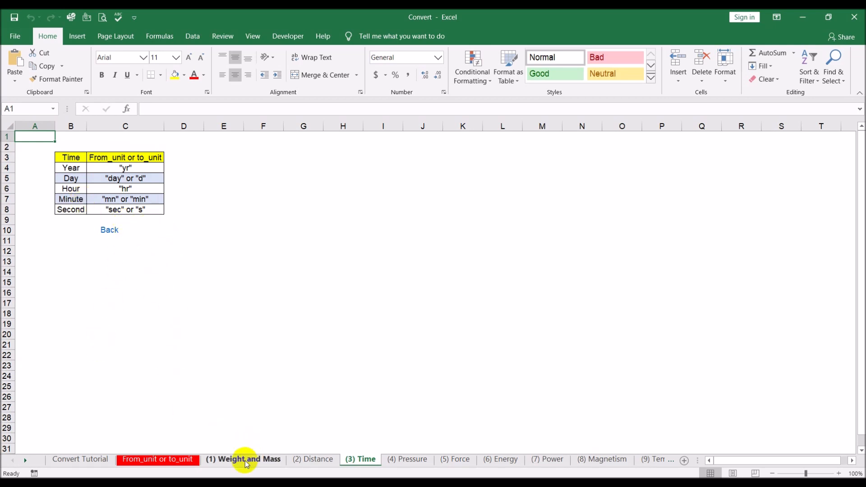
click(109, 229)
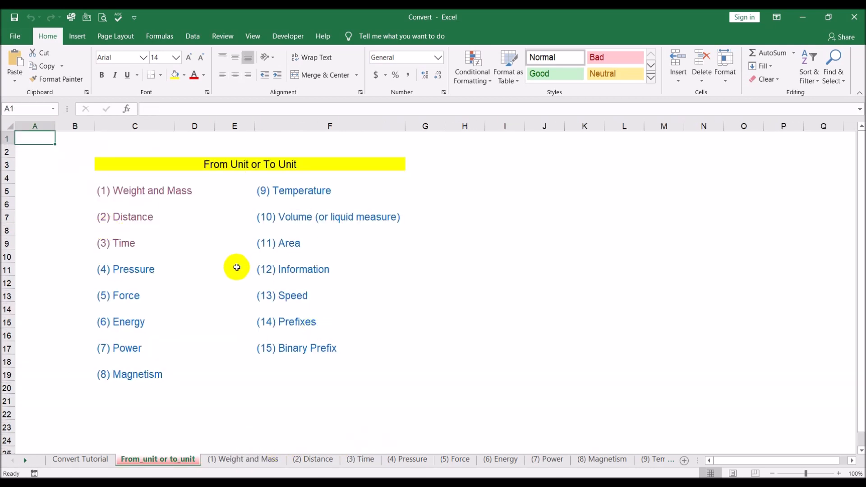
click(145, 275)
click(145, 273)
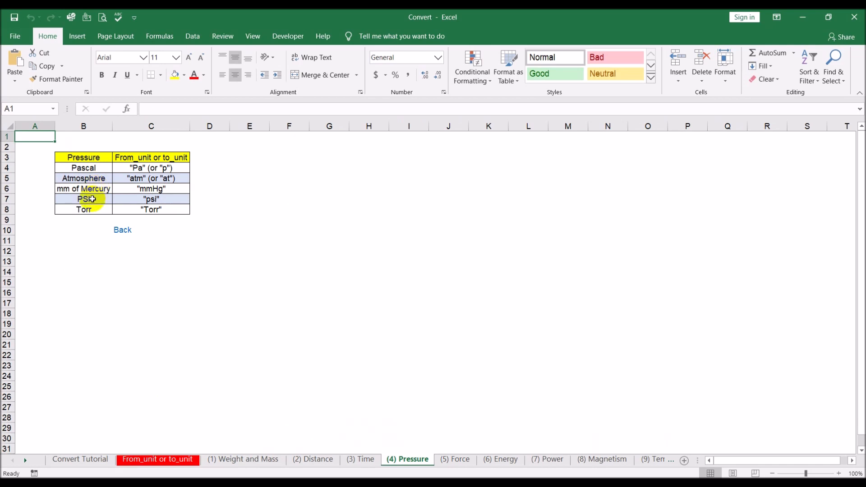
click(120, 230)
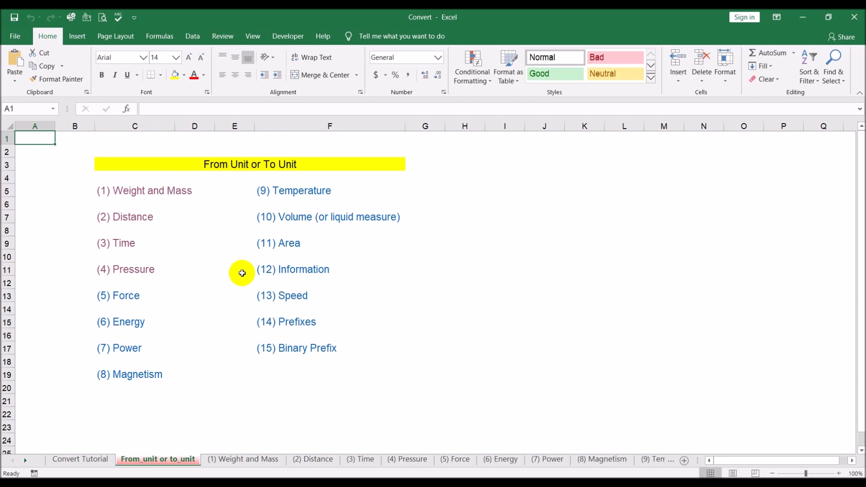
- Review the unit code tables for Area, Speed, Energy and Volume (or liquid measure), returning to the index sheet after each
click(289, 243)
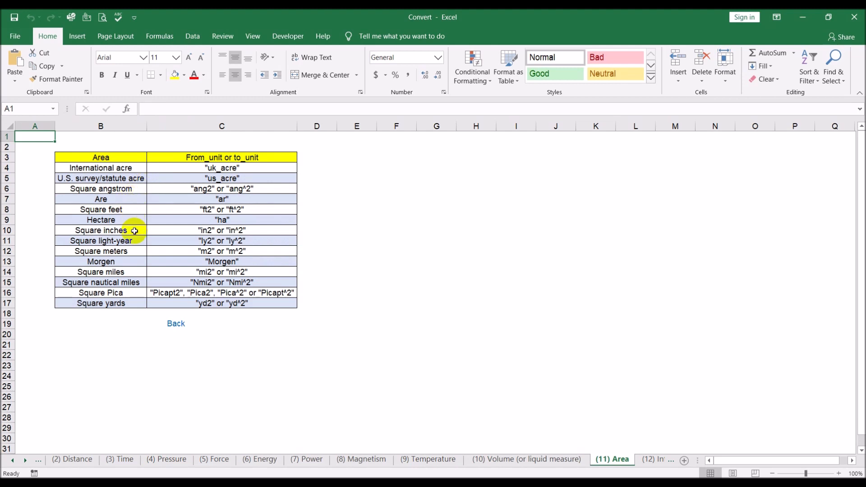
click(170, 323)
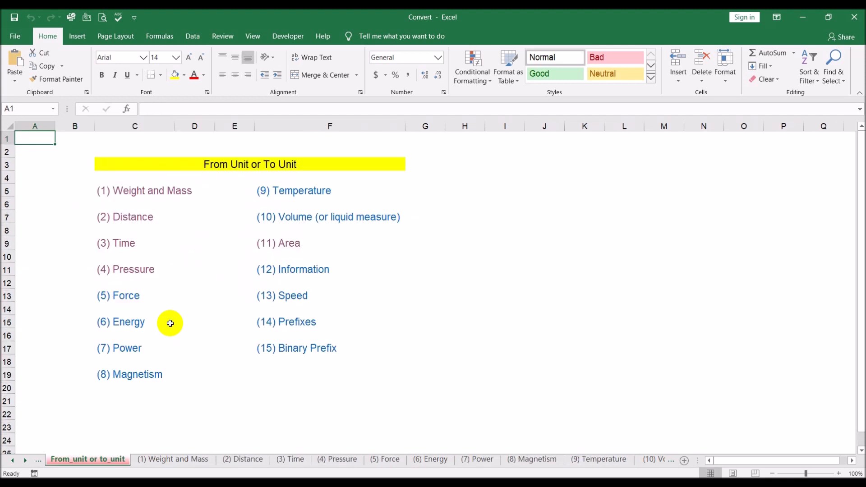
click(292, 296)
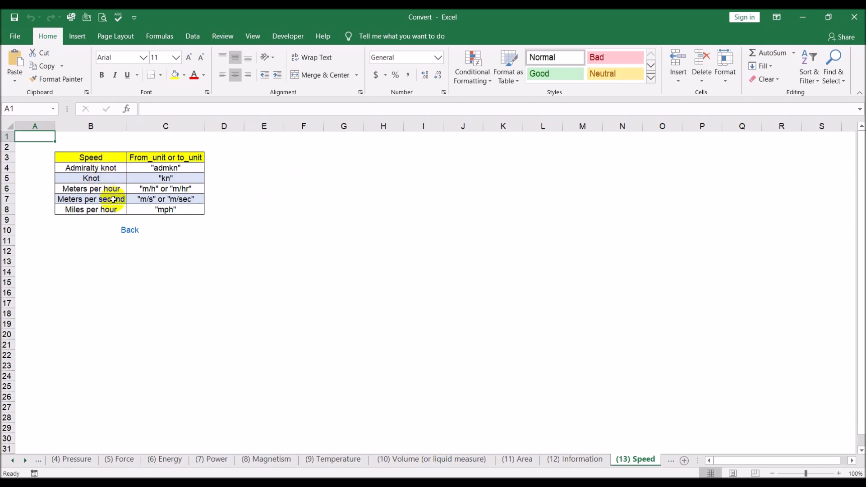
click(131, 229)
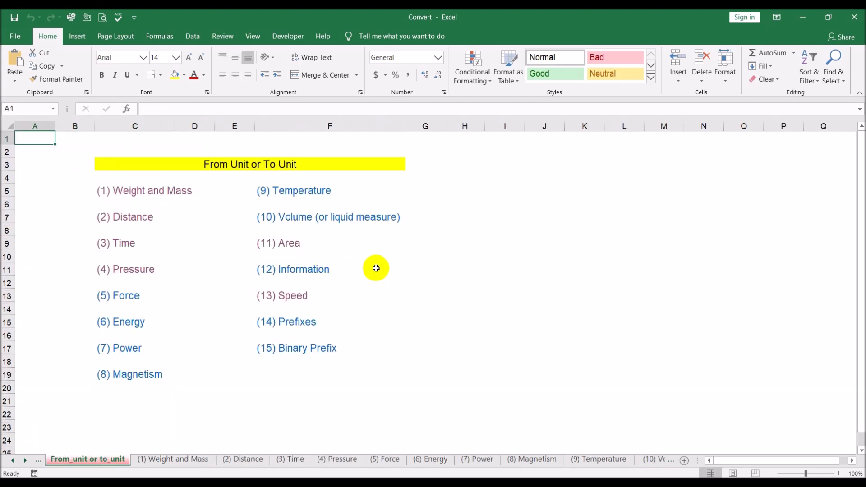
click(133, 322)
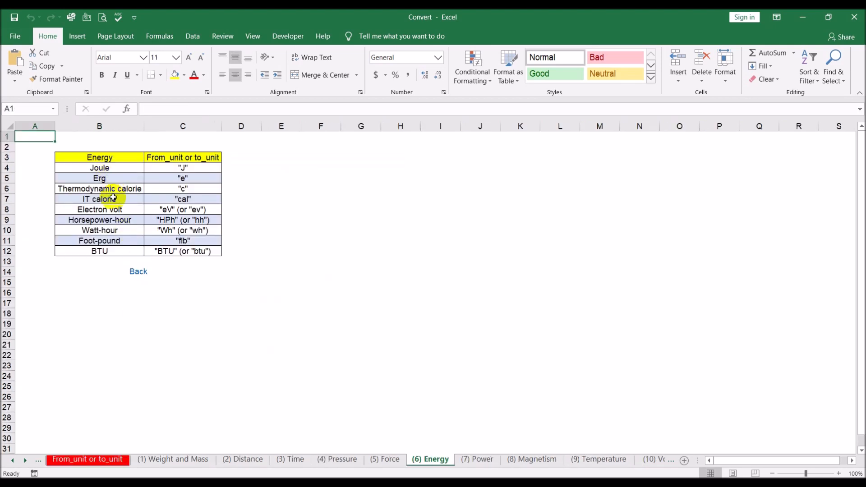
click(133, 274)
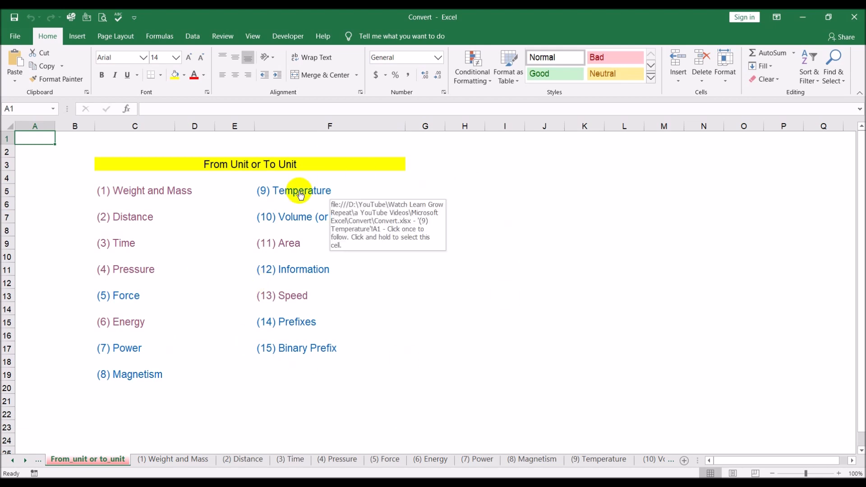
click(343, 217)
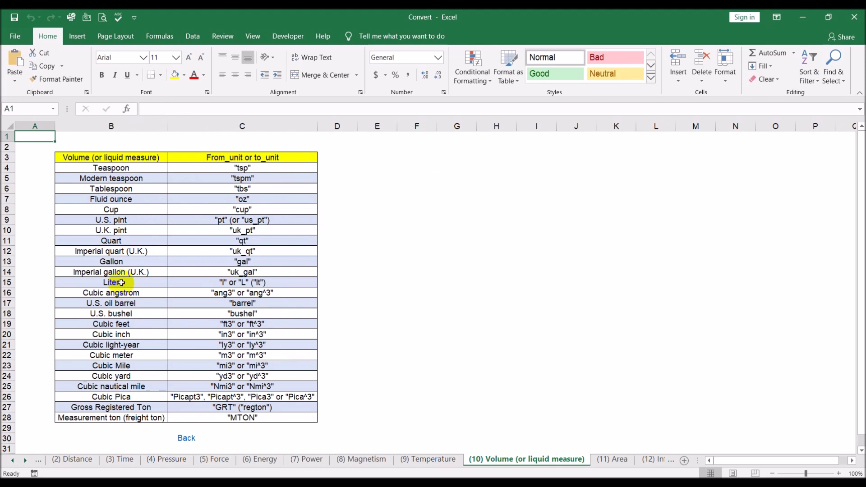
click(180, 438)
- Start a CONVERT function formula in cell D6 of the Convert Tutorial sheet
click(12, 460)
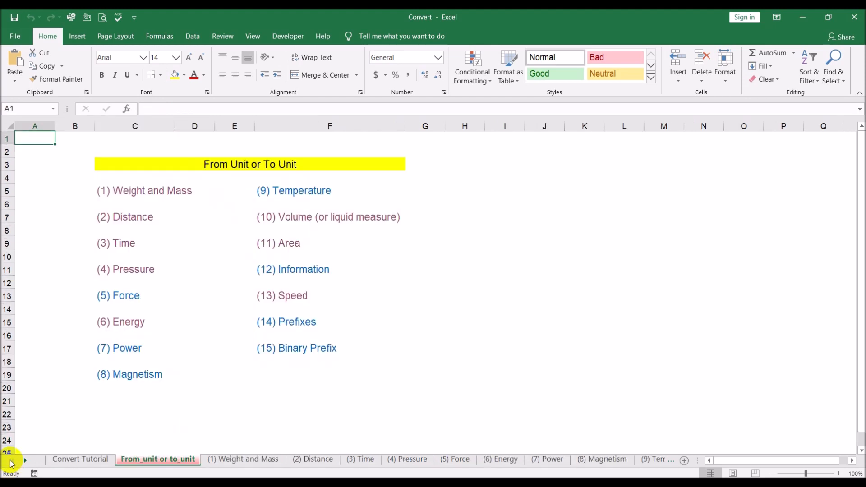
click(81, 460)
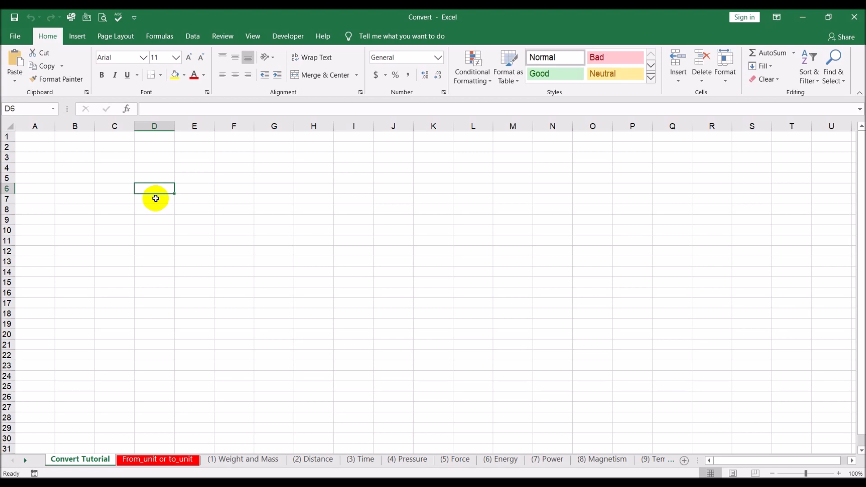
text(=co)
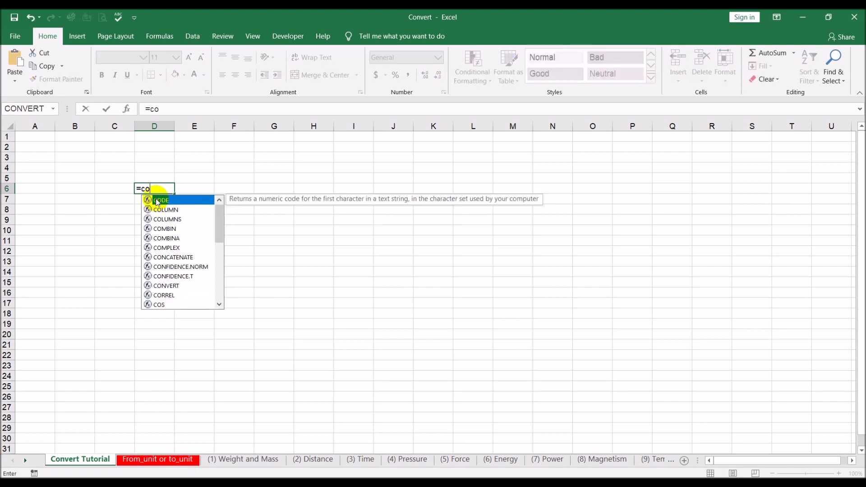
text(n)
key(BackSpace)
key(BackSpace)
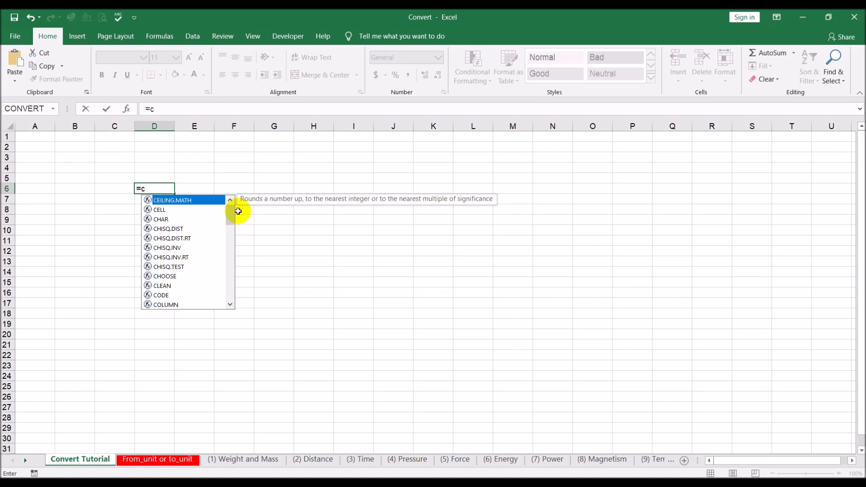
text(o)
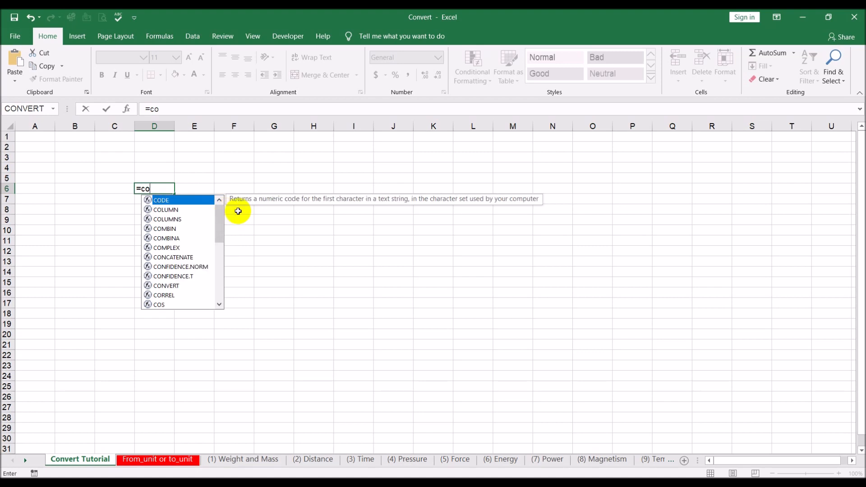
text(n)
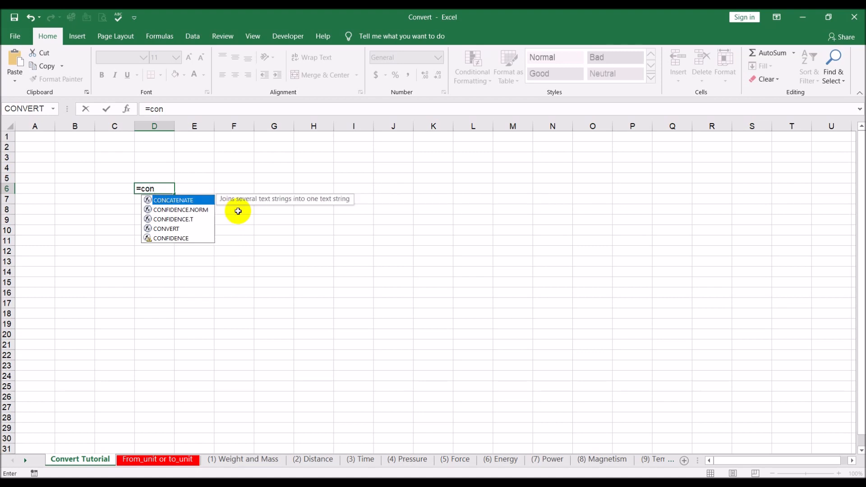
text(v)
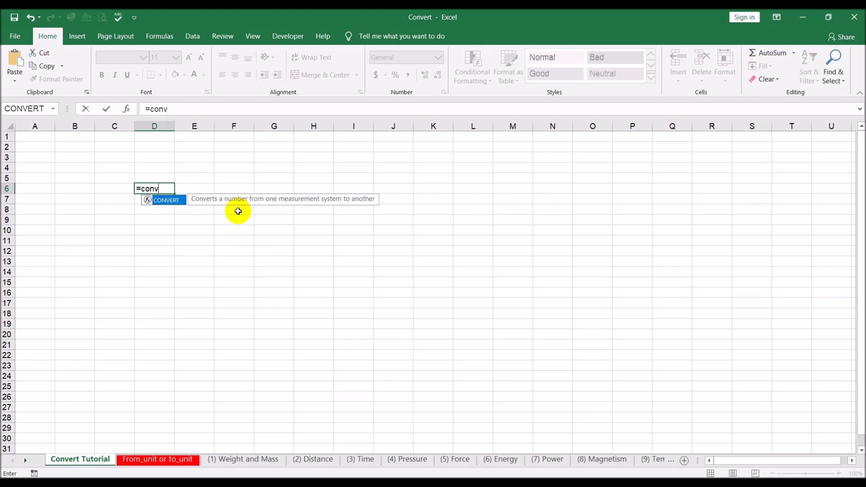
double_click(171, 200)
- Complete the CONVERT formula in cell D6 with 160000 as the number, "m" as from_unit and "mi" as to_unit
text(1)
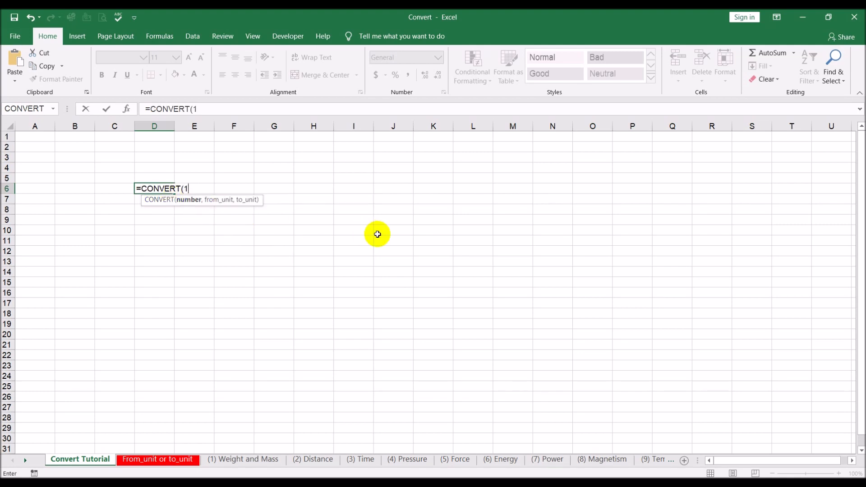
text(60)
text(000,)
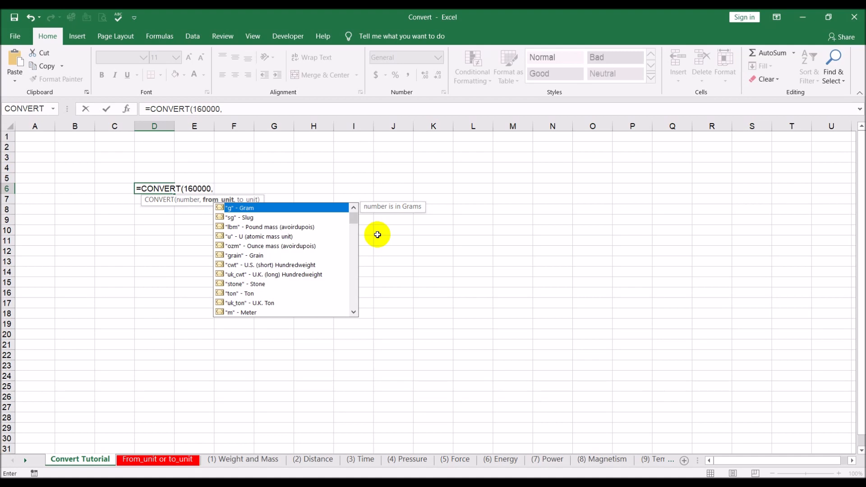
double_click(248, 313)
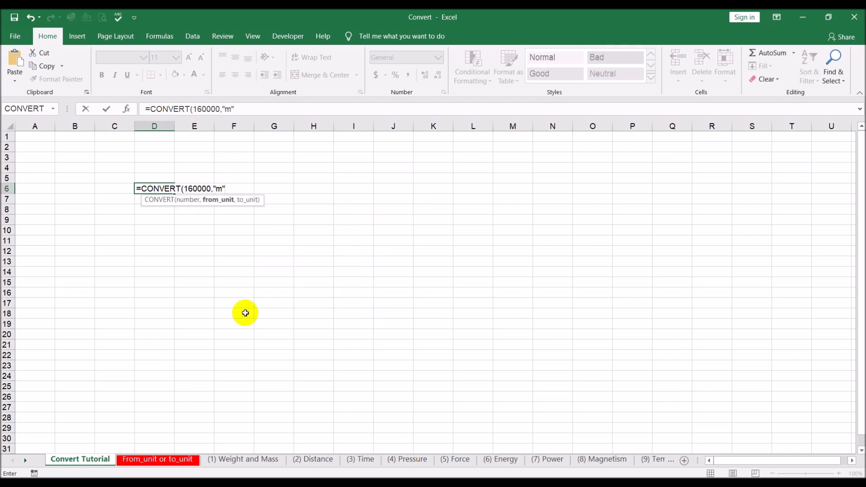
text(,)
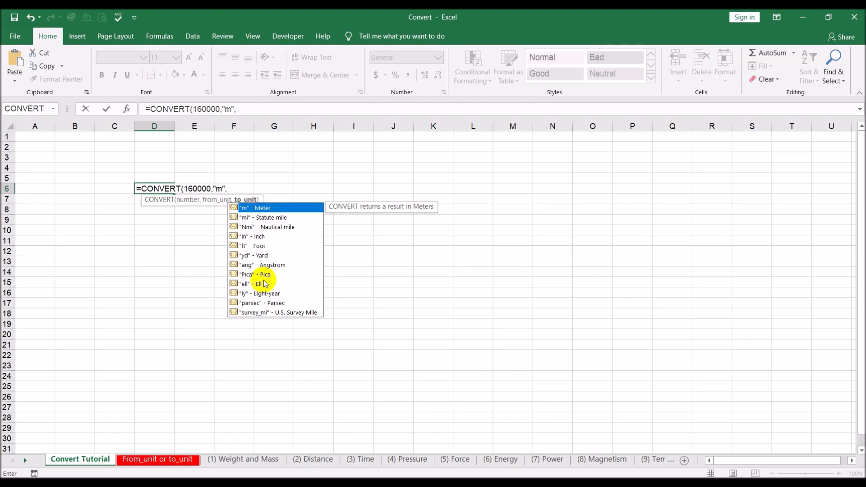
double_click(270, 217)
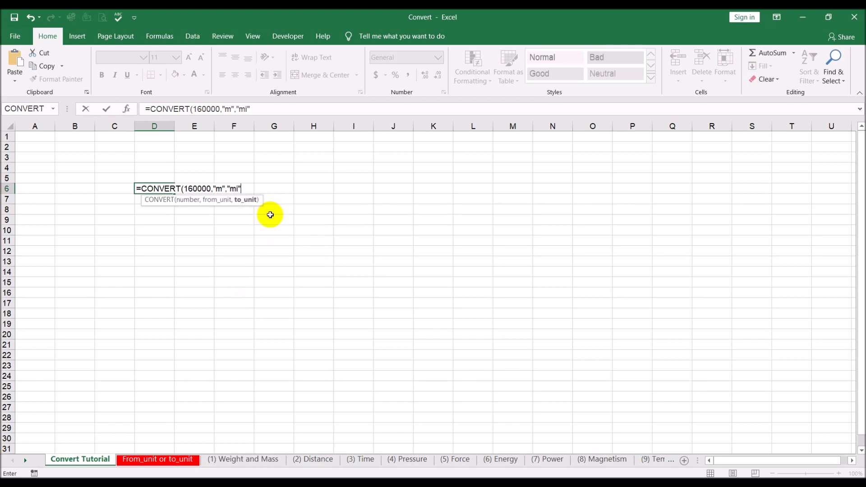
text())
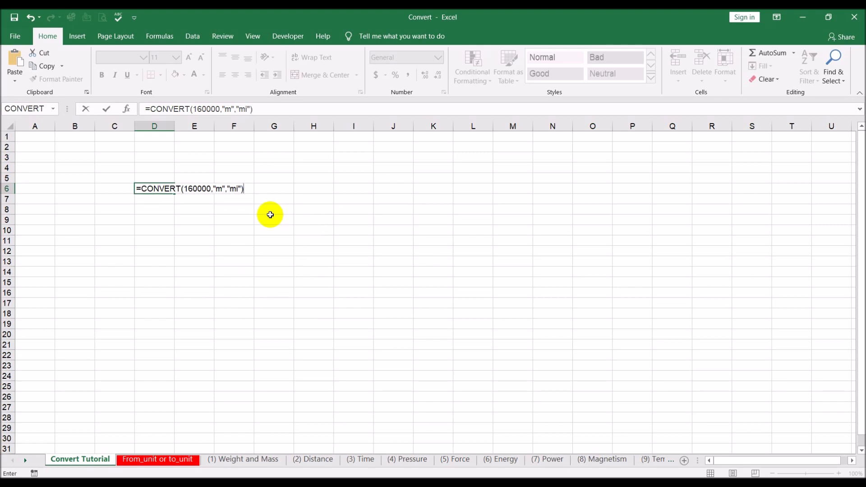
key(Return)
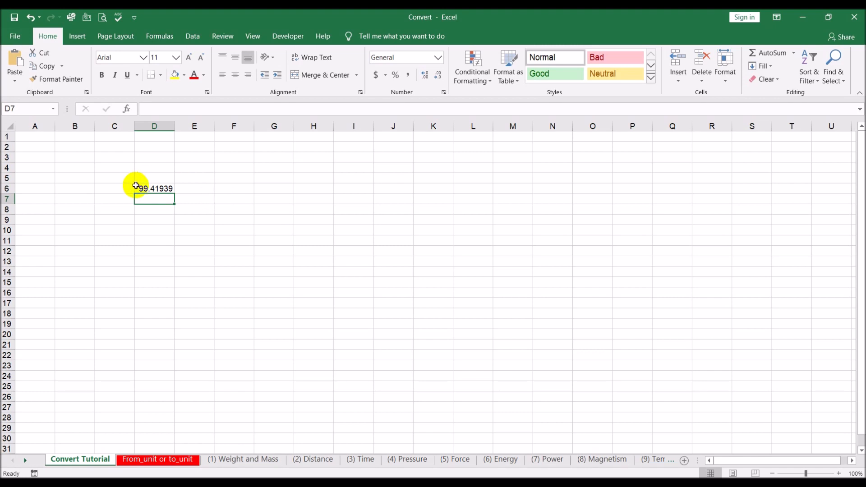
click(140, 188)
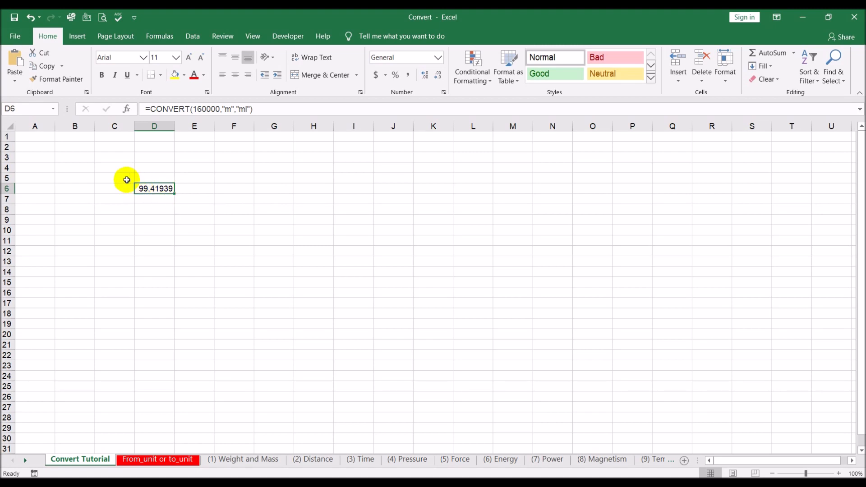
- Enter the label "160,000m into miles" in cell C6, beside the conversion formula
click(110, 185)
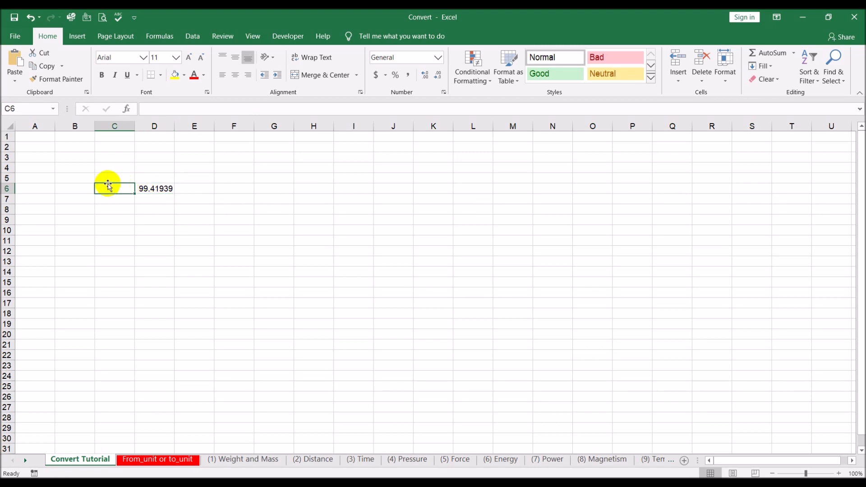
text(1)
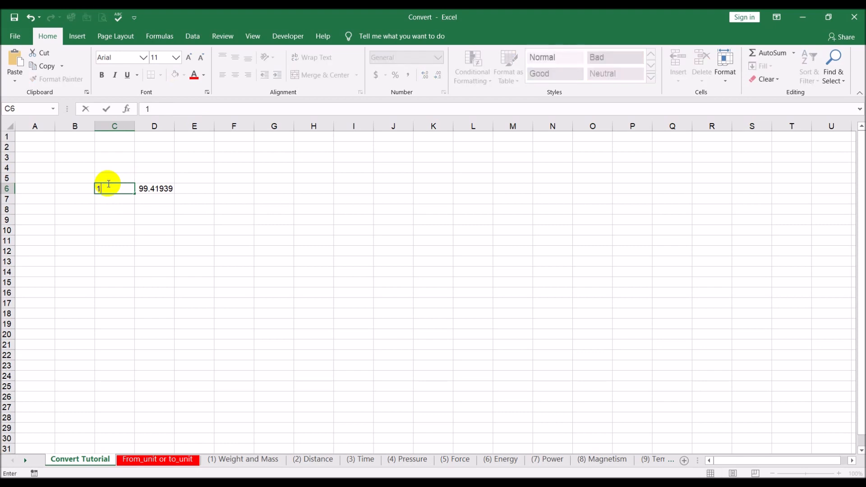
key(BackSpace)
text(160,000m into miles)
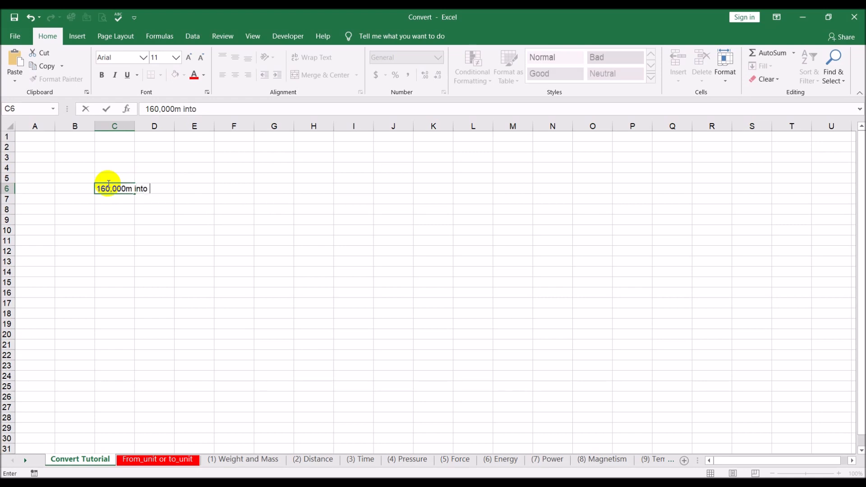
key(Return)
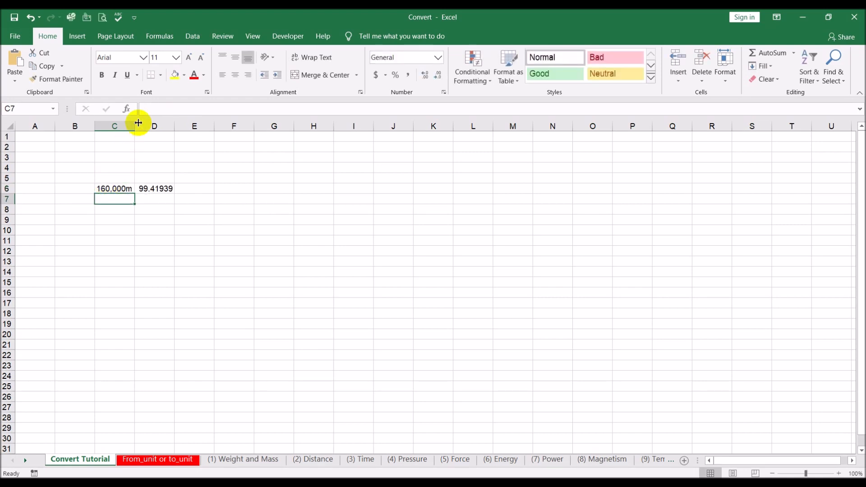
- Autofit column C to its contents and insert a space before the m so C6 reads "160,000 m into miles"
double_click(135, 126)
click(130, 188)
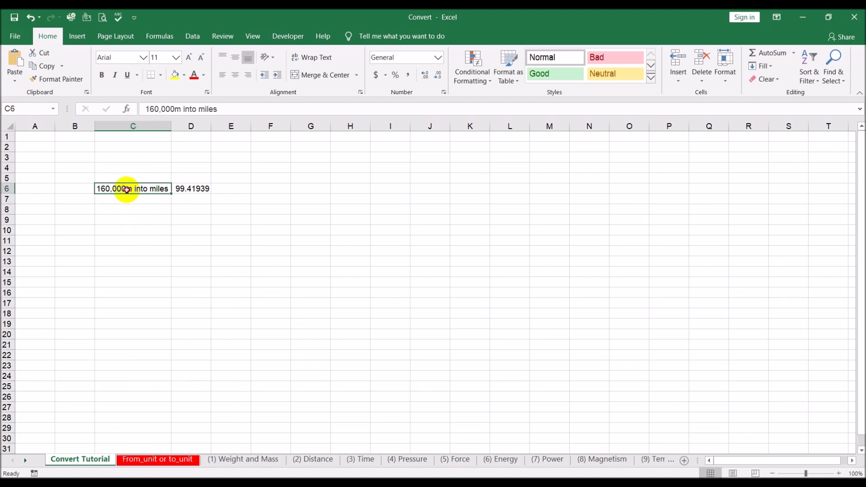
double_click(127, 189)
click(123, 221)
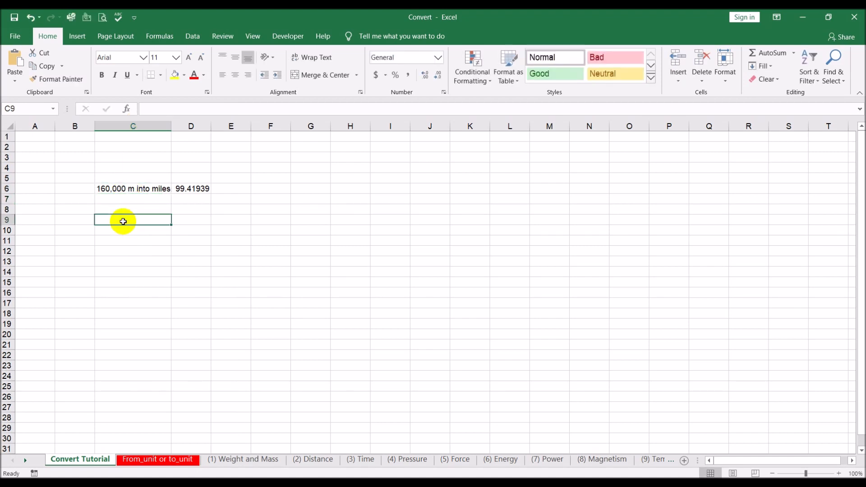
- Enter the label "10 gallons into liters" in cell C9
click(188, 220)
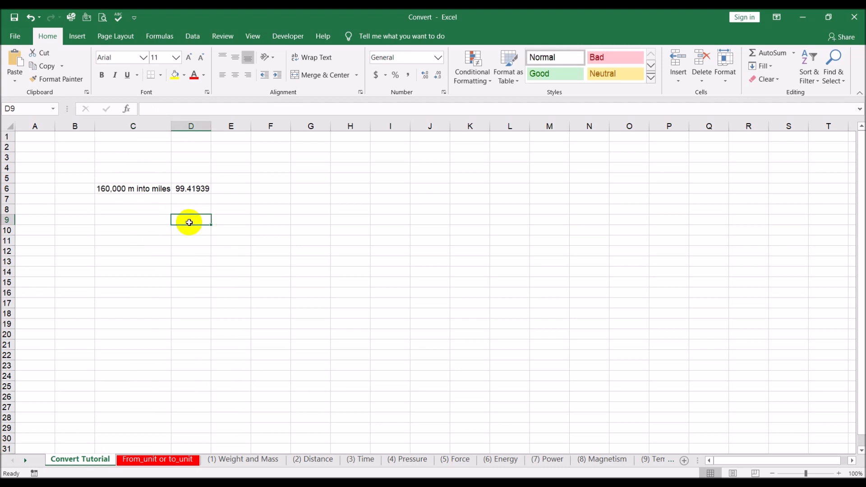
click(139, 225)
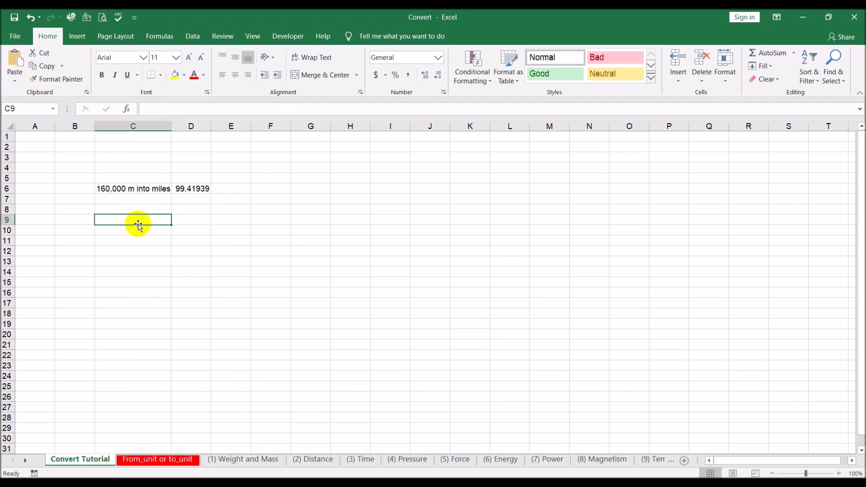
text(10 gallons)
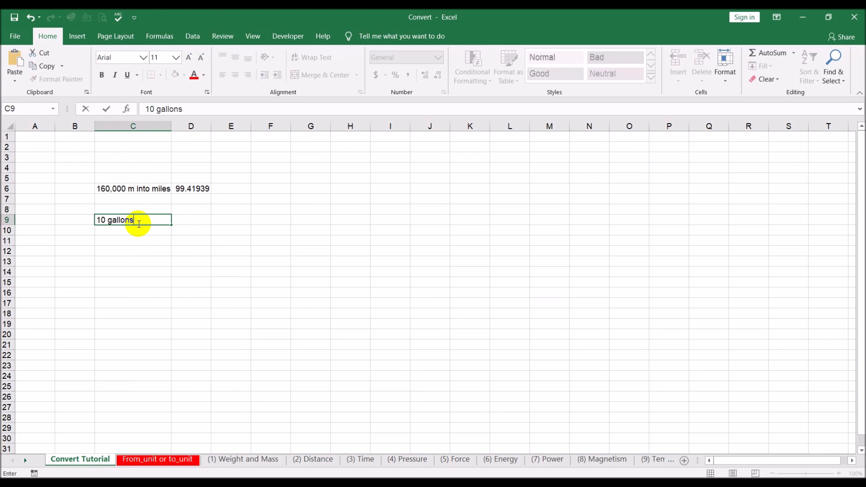
text( into liters)
key(Return)
- Start a CONVERT function formula in cell D9 with 10 as the number
click(201, 218)
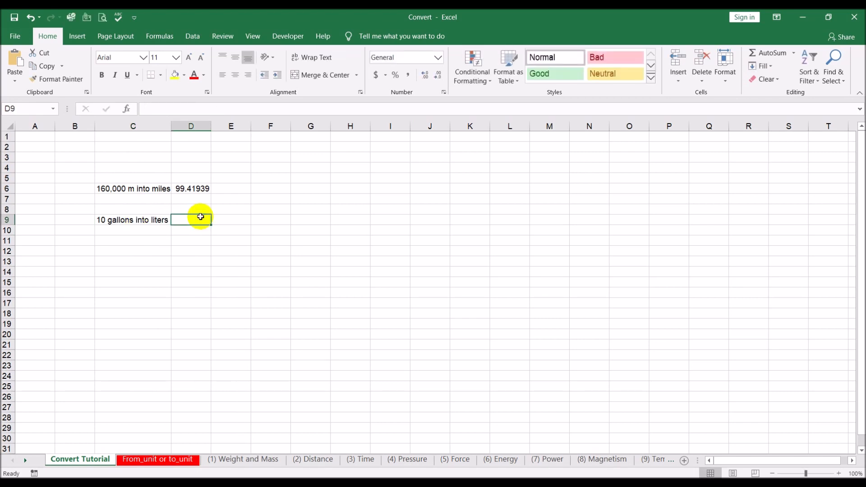
text(=conver)
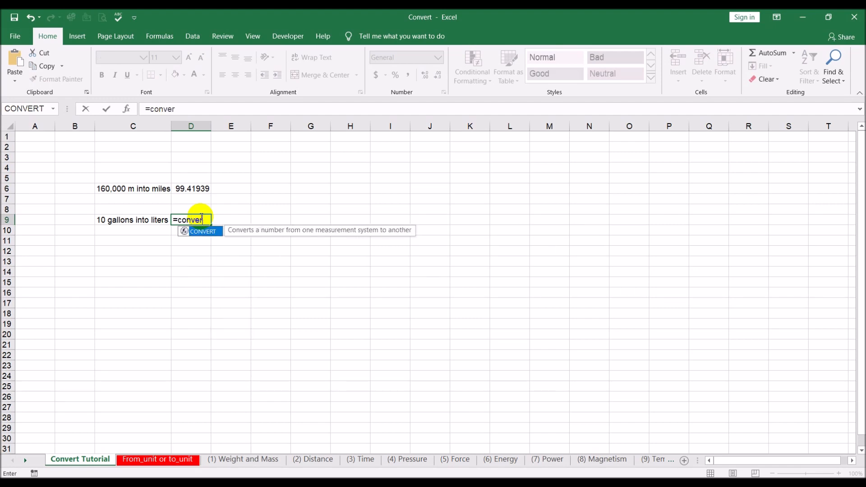
double_click(202, 231)
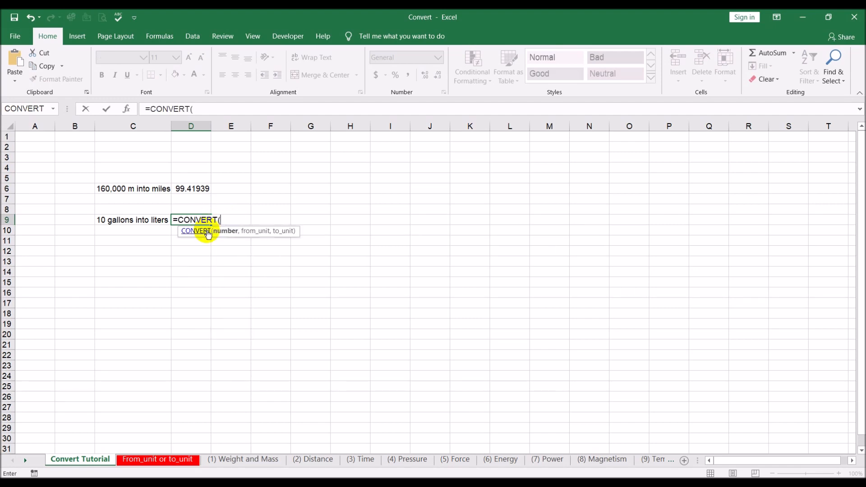
text(10)
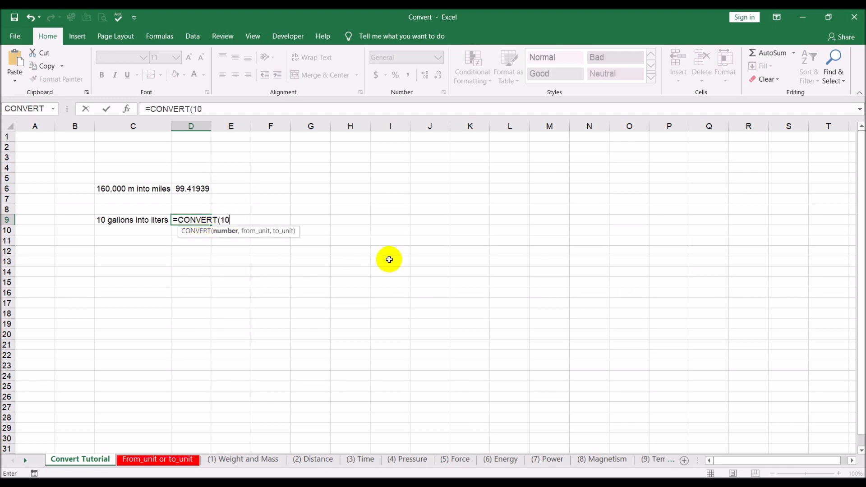
text(,)
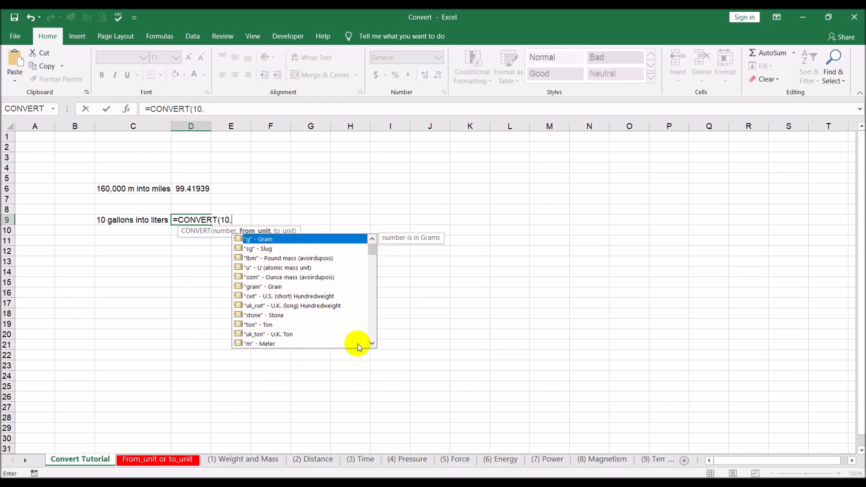
- Choose Gallon ("gal") as the from_unit argument of the CONVERT formula in cell D9
click(372, 344)
click(372, 344)
click(372, 344)
click(372, 344)
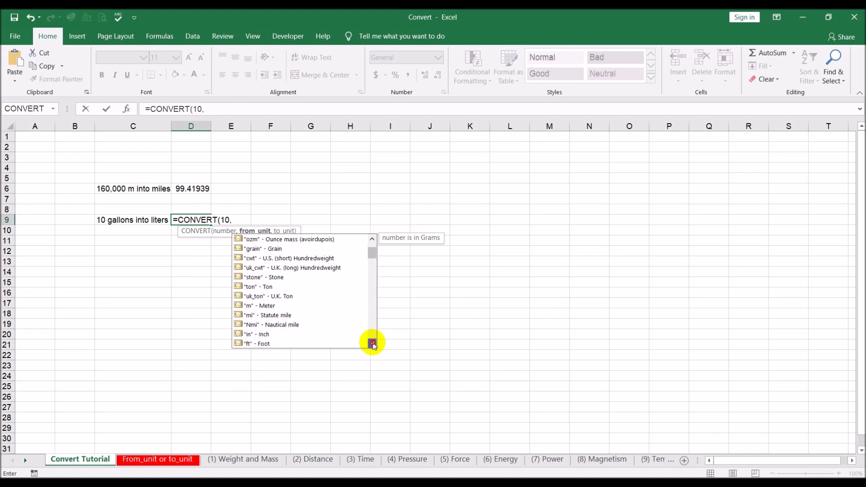
click(372, 343)
click(372, 344)
click(373, 344)
click(372, 344)
click(372, 344)
click(372, 344)
click(373, 343)
click(373, 343)
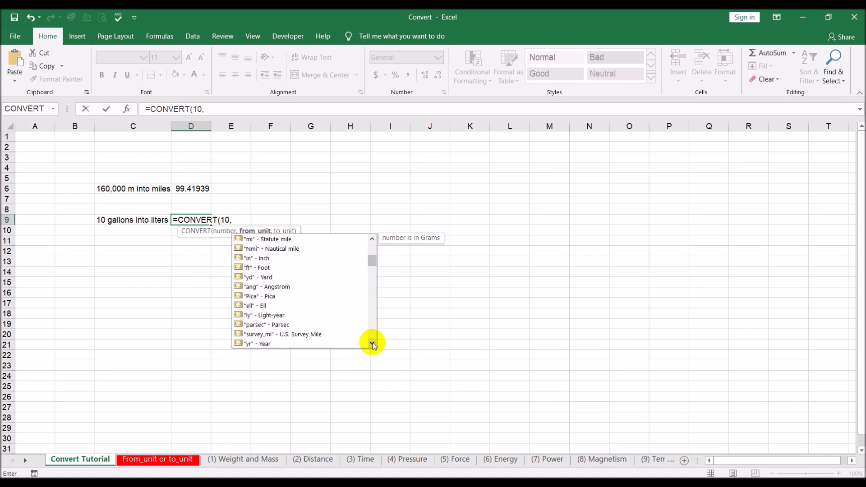
click(373, 344)
click(373, 343)
click(373, 343)
click(372, 343)
click(372, 344)
click(372, 344)
click(372, 343)
click(372, 344)
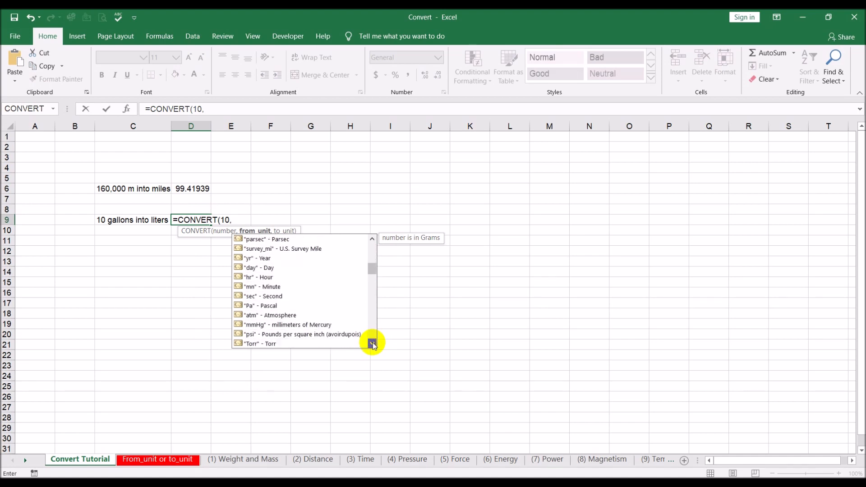
click(372, 344)
click(372, 344)
click(372, 344)
click(373, 344)
click(372, 344)
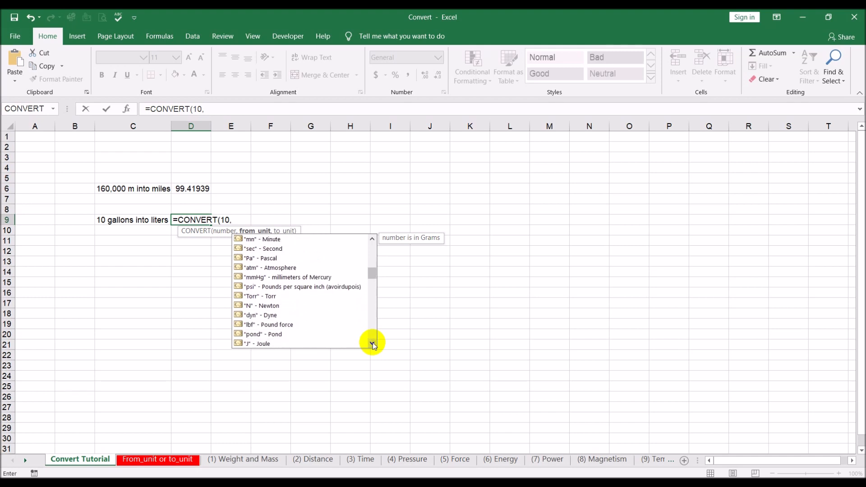
click(372, 344)
click(372, 344)
click(372, 344)
click(372, 344)
click(372, 343)
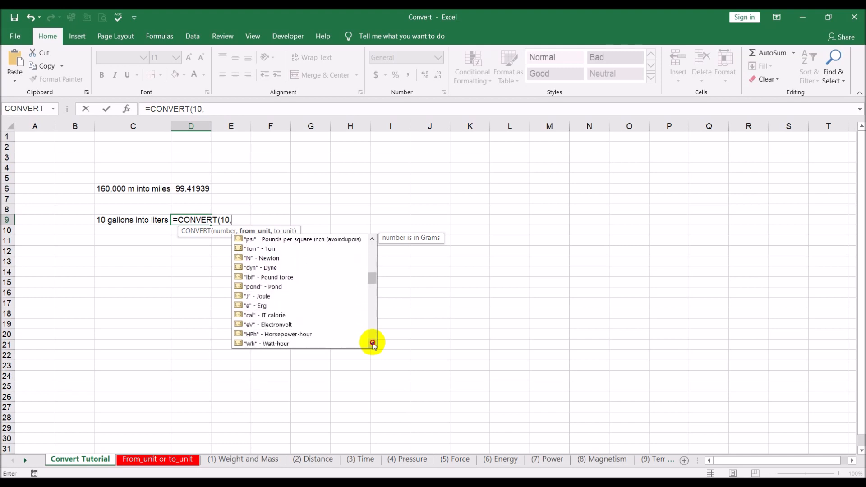
click(372, 344)
click(372, 343)
click(372, 343)
click(372, 344)
click(372, 343)
click(372, 344)
click(372, 344)
click(372, 343)
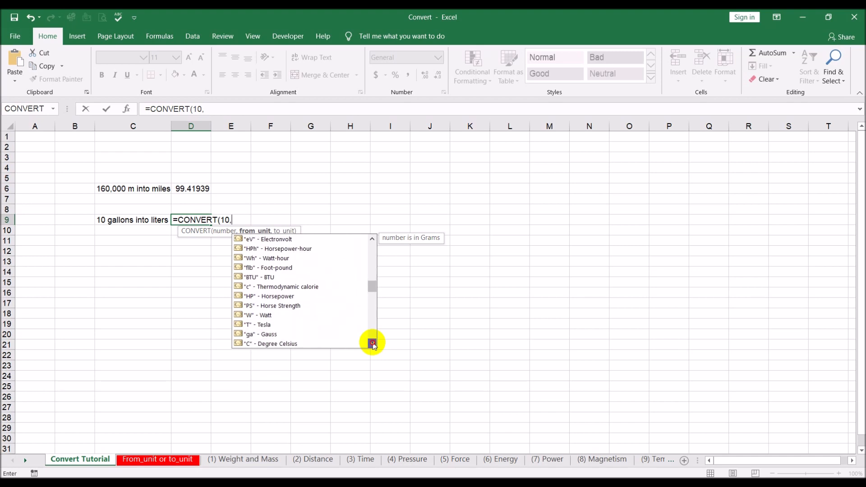
click(372, 344)
click(372, 344)
click(373, 343)
click(372, 344)
click(373, 343)
click(372, 344)
click(372, 344)
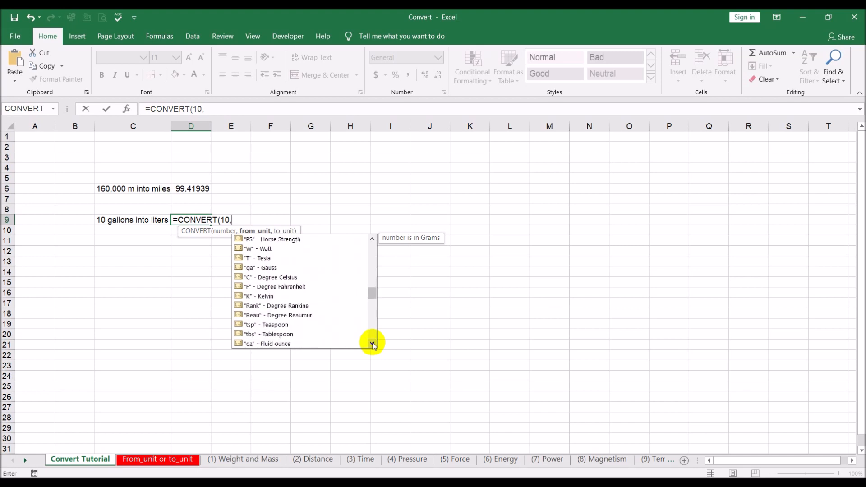
click(372, 344)
click(372, 344)
click(372, 344)
click(372, 344)
click(372, 344)
click(372, 344)
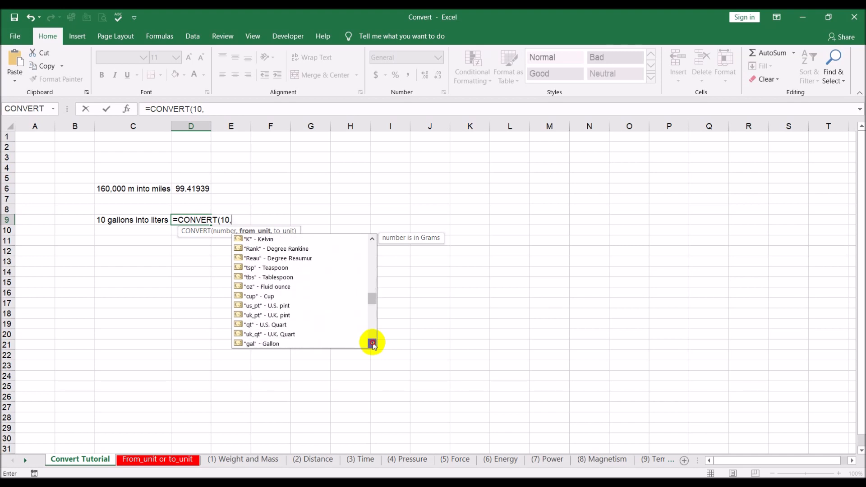
click(372, 343)
double_click(271, 334)
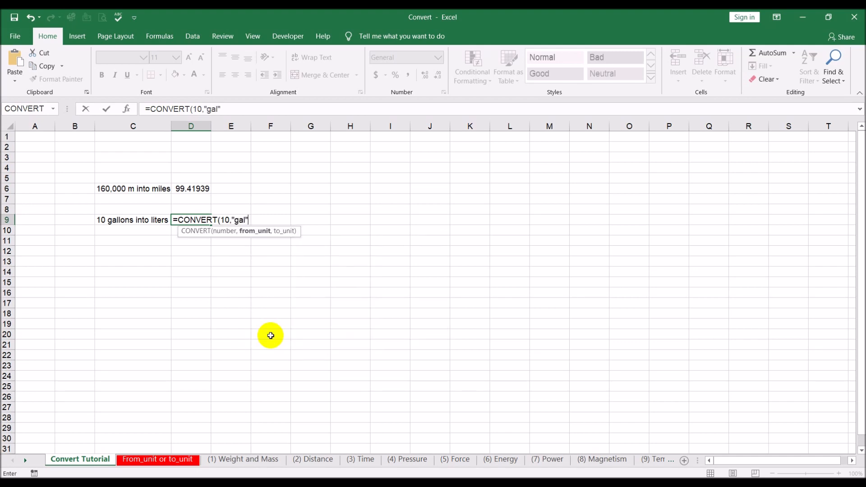
- Choose Liter ("l") as the to_unit argument and complete the CONVERT formula in cell D9
text(,)
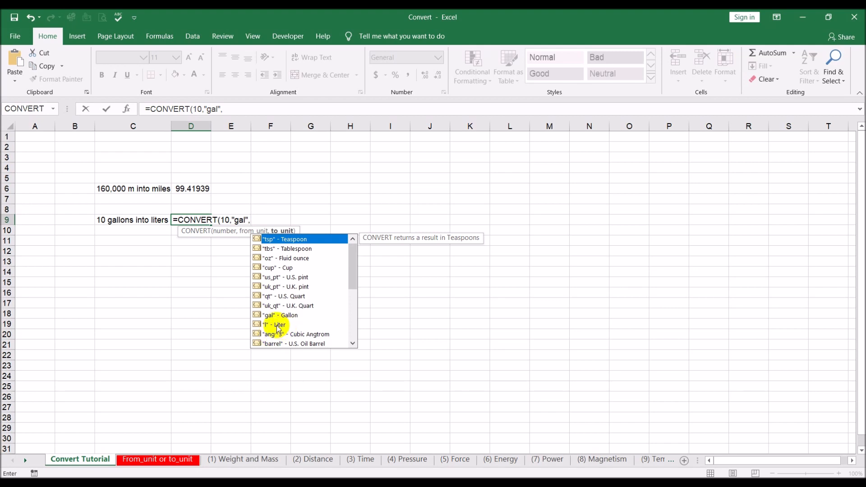
double_click(276, 325)
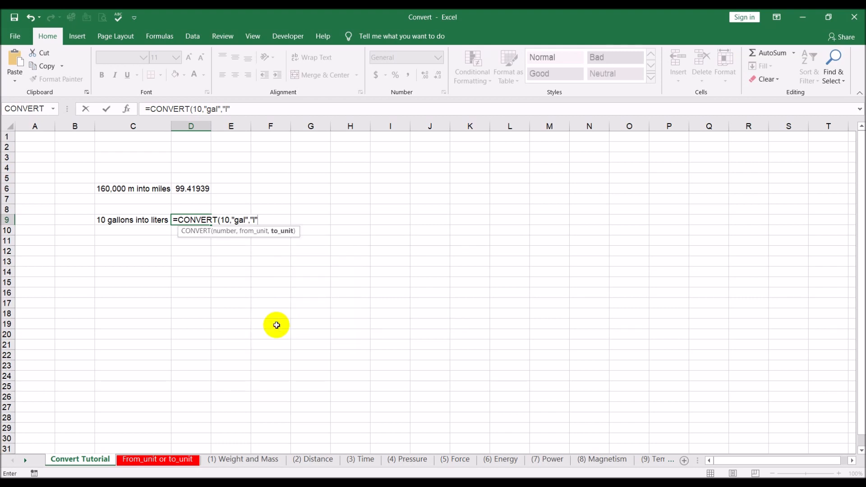
text())
key(Return)
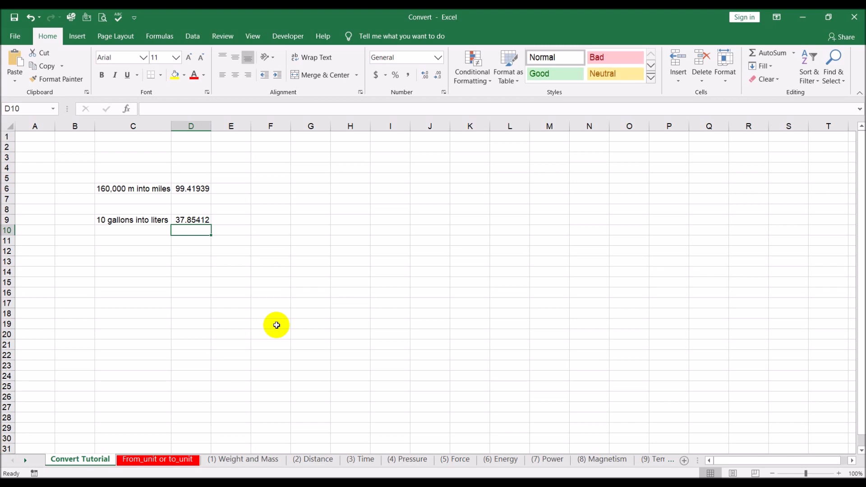
key(Down)
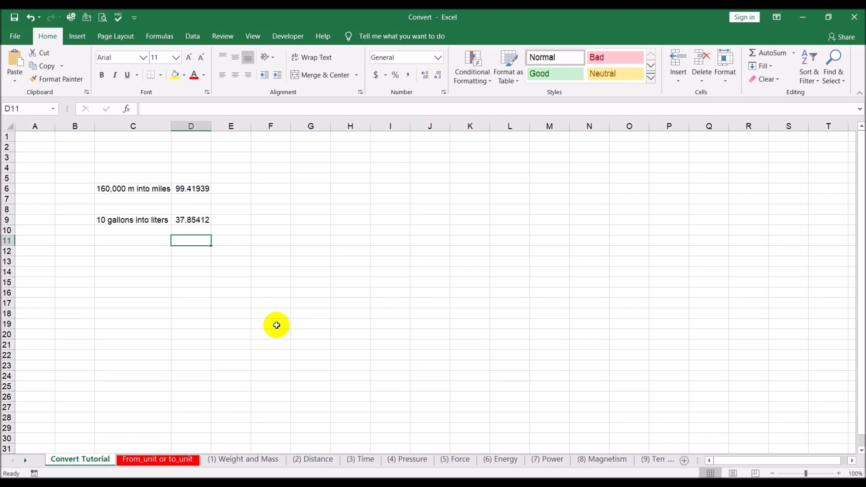
- Start a CONVERT function formula in cell D12 with 100 as the number
key(Down)
text(=conv)
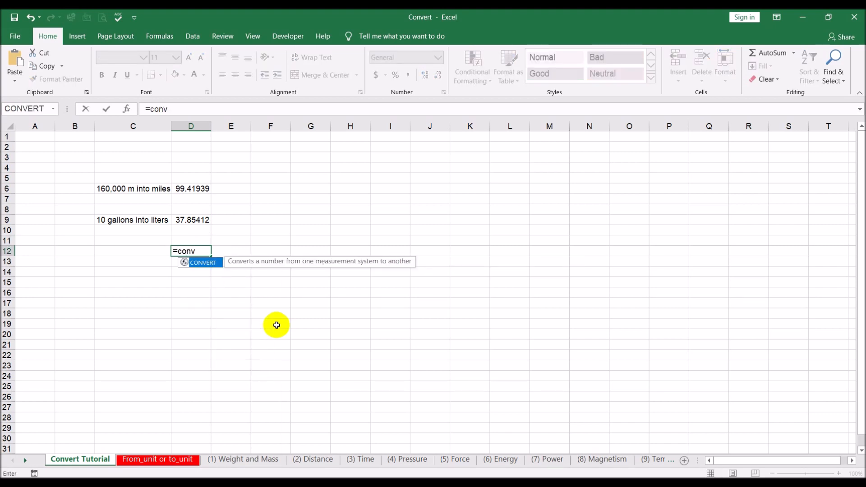
double_click(208, 263)
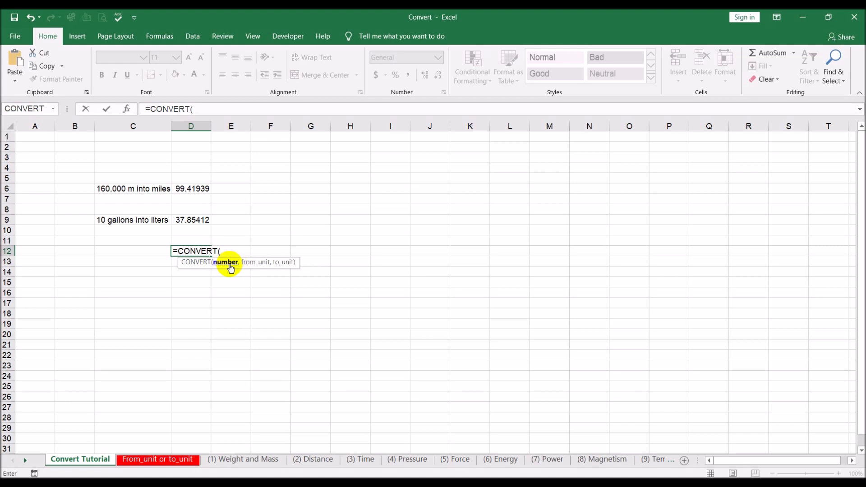
text(100,)
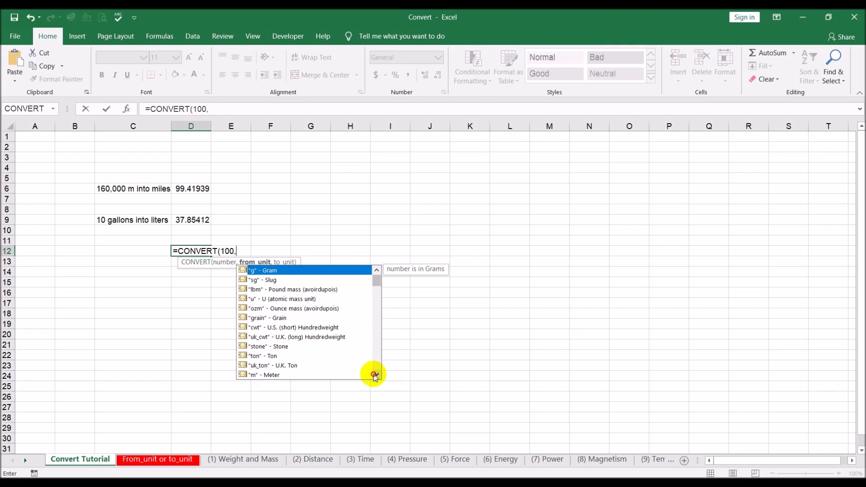
- Choose Horsepower-hour ("HPh") as the from_unit argument of the CONVERT formula in cell D12
scroll(377, 375, down, 7)
scroll(376, 375, down, 4)
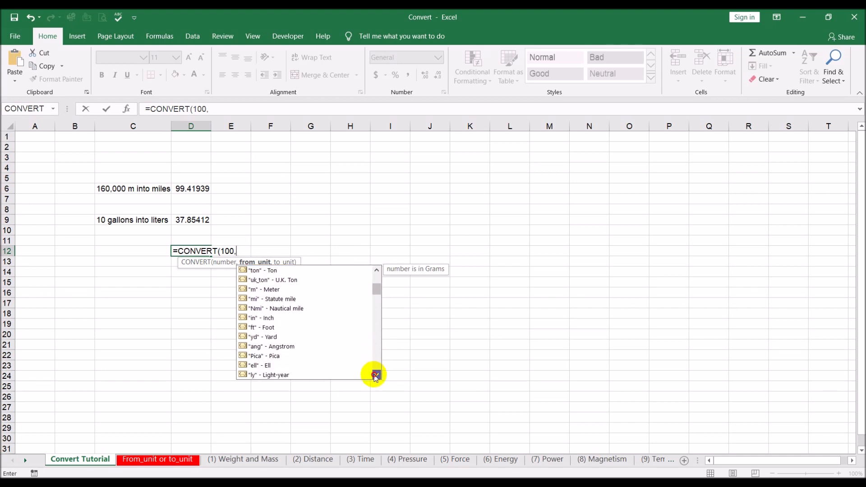
scroll(376, 375, down, 5)
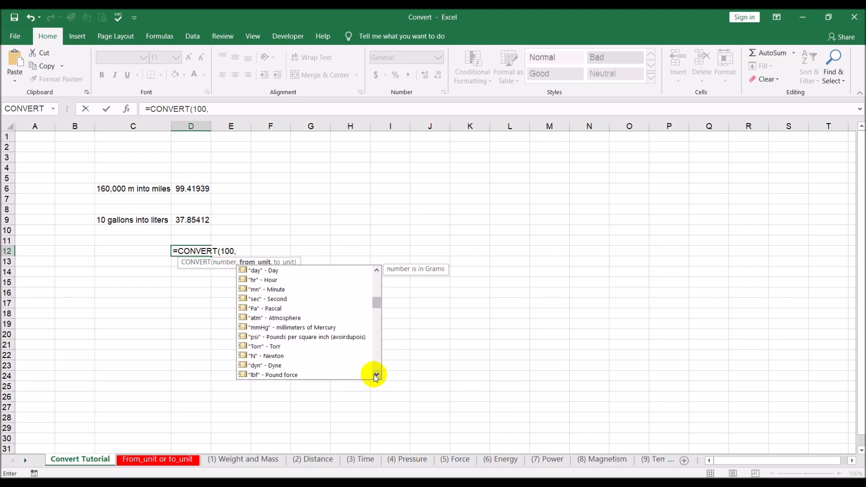
click(376, 374)
click(376, 375)
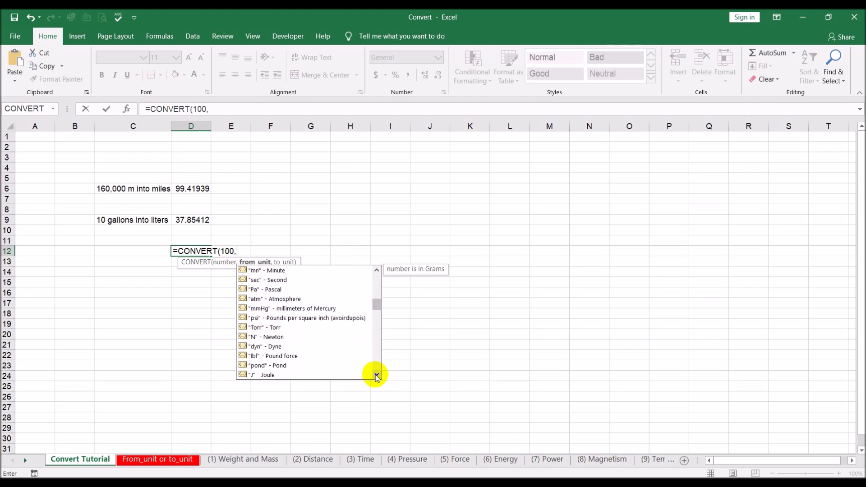
click(376, 375)
click(376, 375)
click(376, 375)
click(376, 375)
click(376, 375)
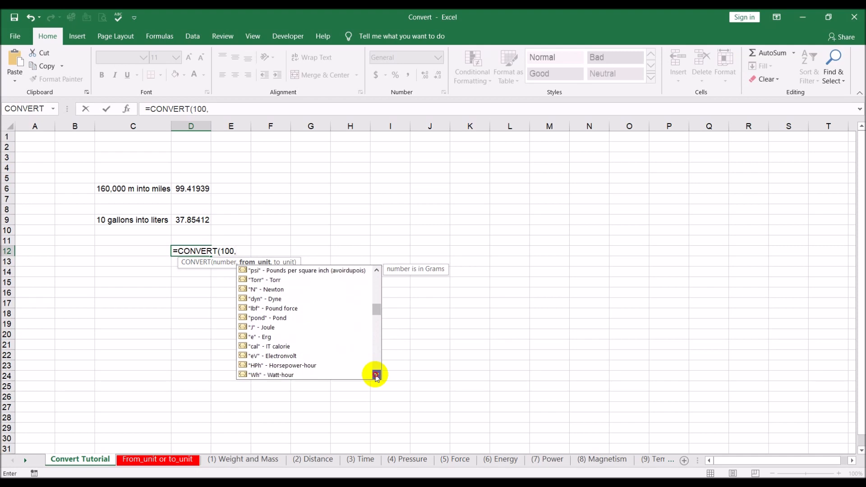
double_click(305, 365)
text(,)
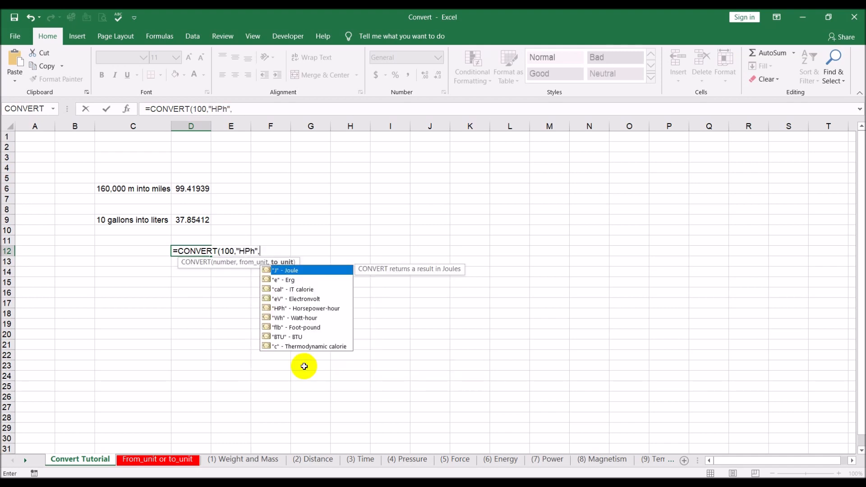
- Choose Watt-hour ("Wh") as the to_unit argument and complete the CONVERT formula in cell D12
double_click(310, 318)
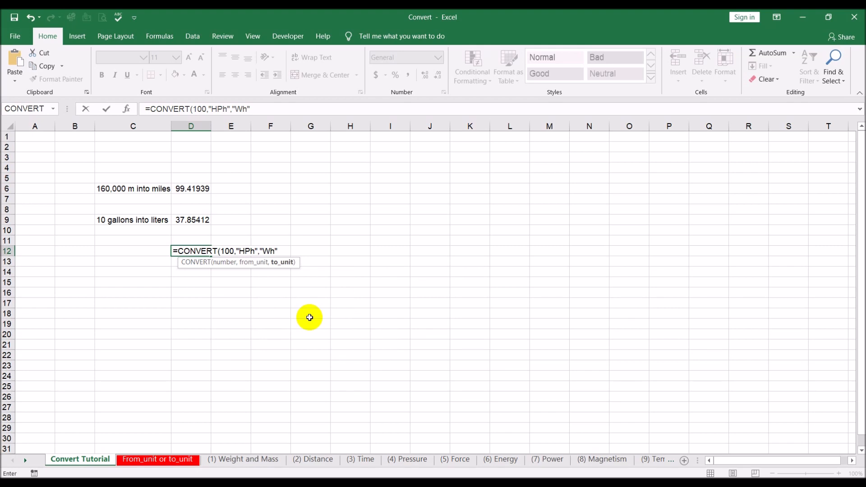
text())
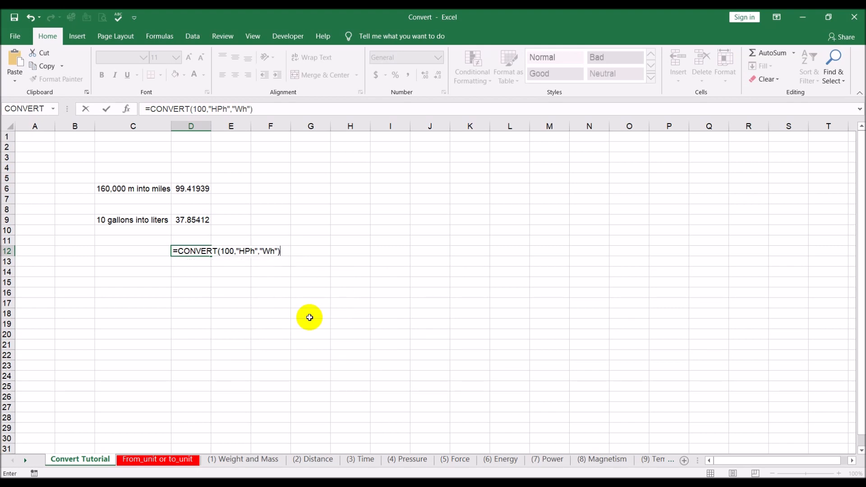
key(Return)
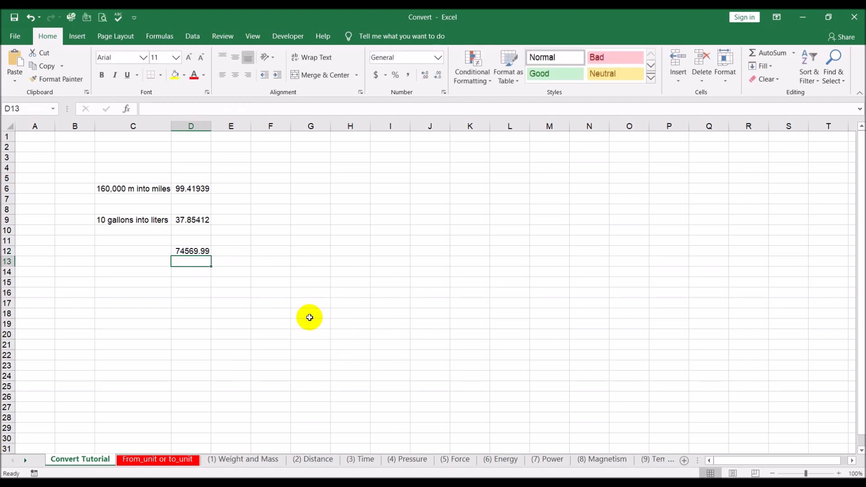
key(Up)
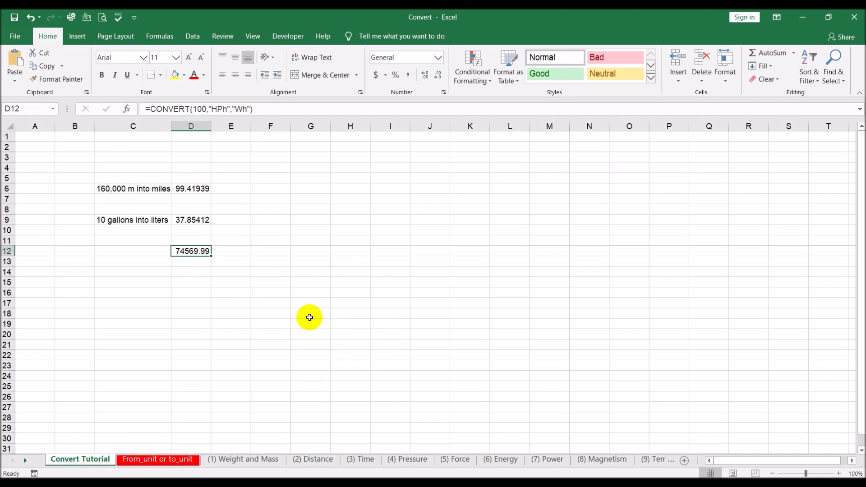
click(309, 304)
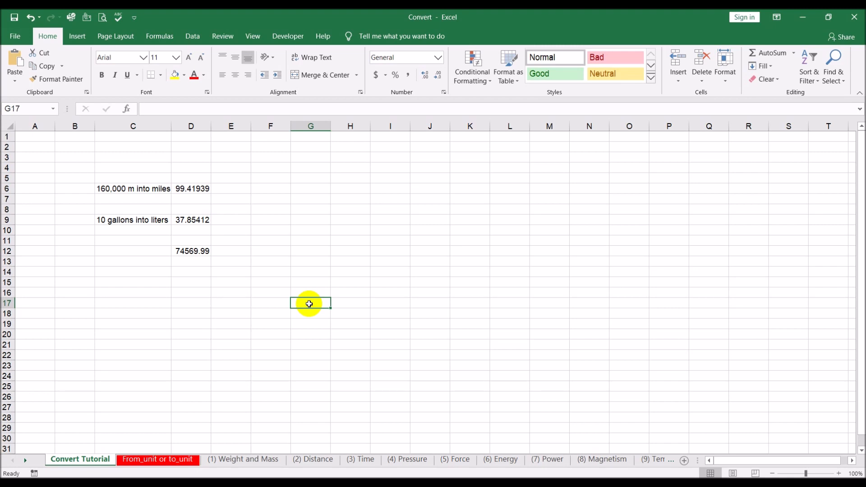
- Start a CONVERT function formula in cell D15 with 1 as the number
click(185, 279)
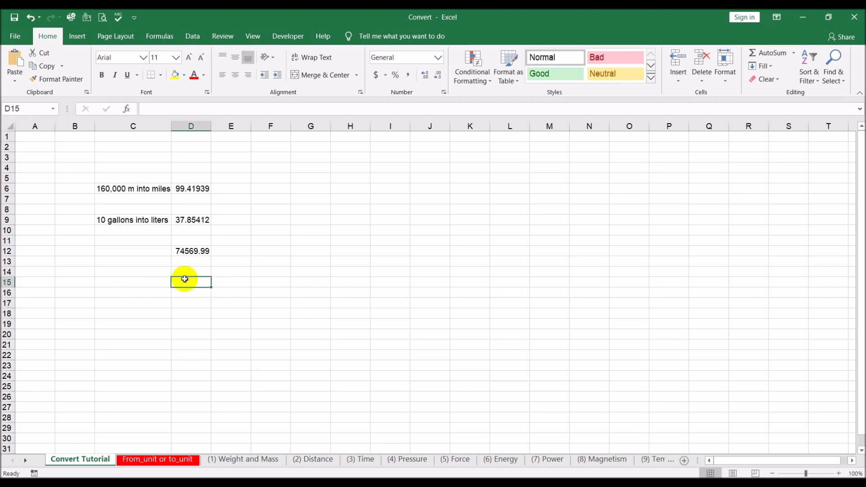
text(=conv)
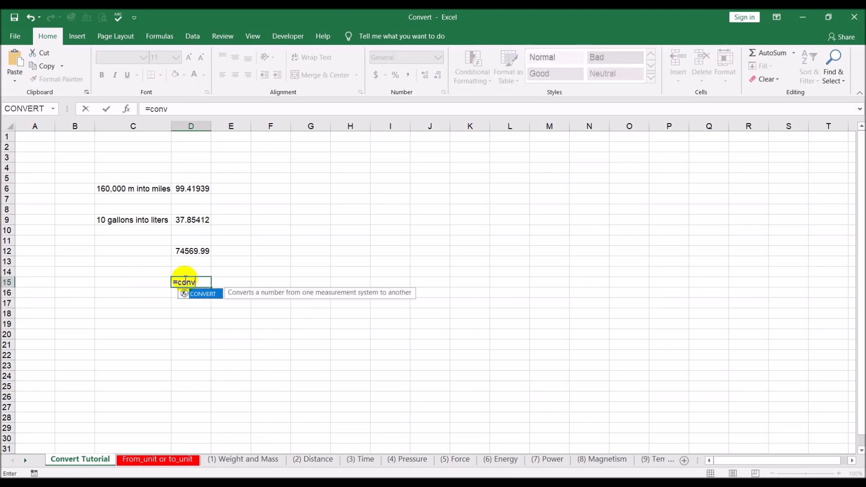
double_click(203, 294)
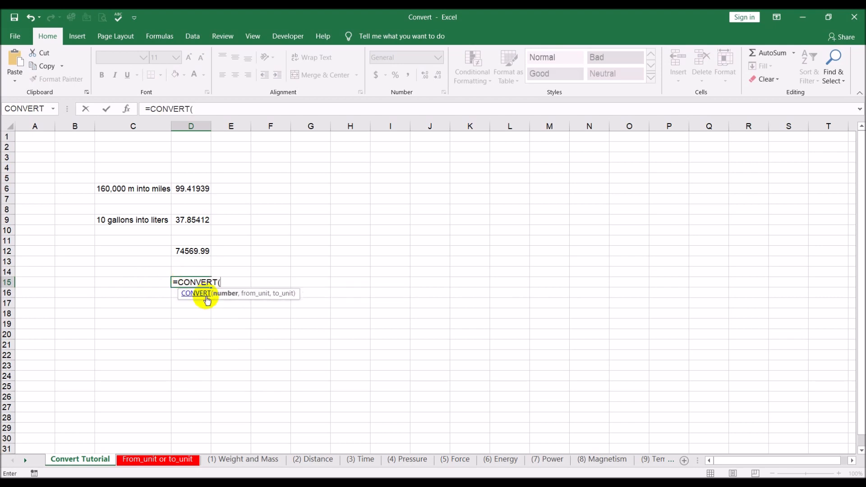
text(1,)
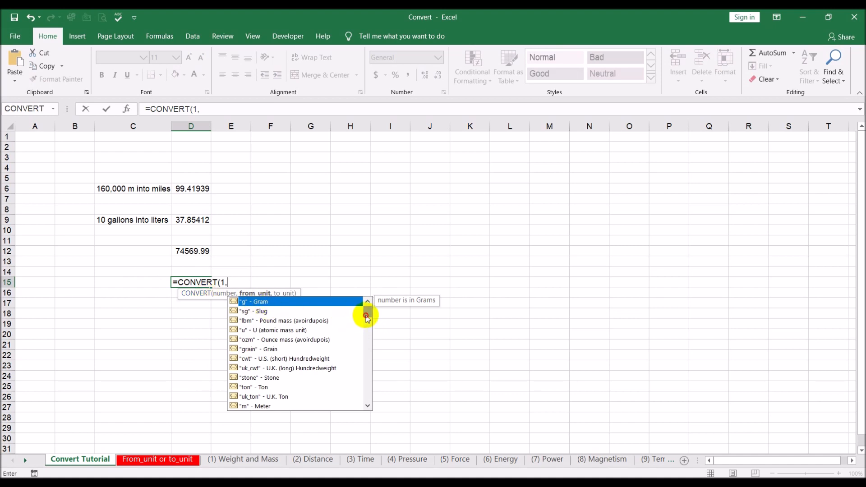
- Choose Year ("yr") as the from_unit argument of the CONVERT formula in cell D15
click(368, 405)
click(368, 405)
click(368, 406)
click(367, 405)
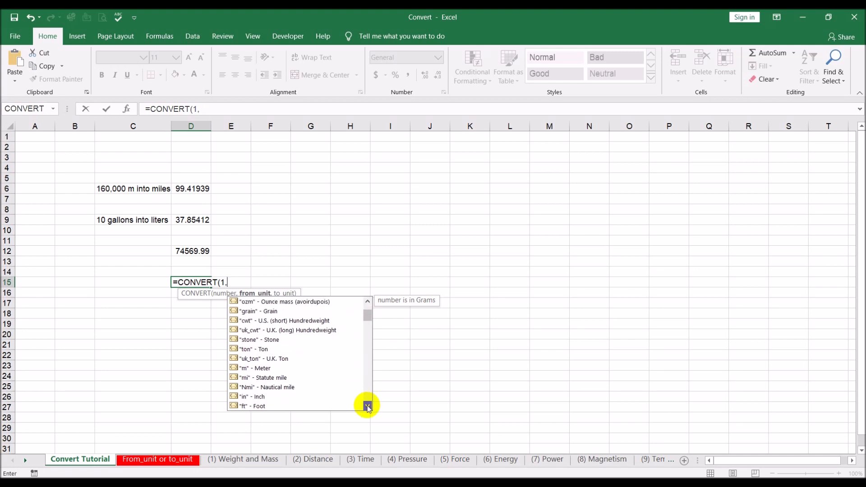
click(368, 405)
click(368, 405)
click(367, 405)
click(367, 405)
click(367, 405)
click(367, 406)
click(367, 406)
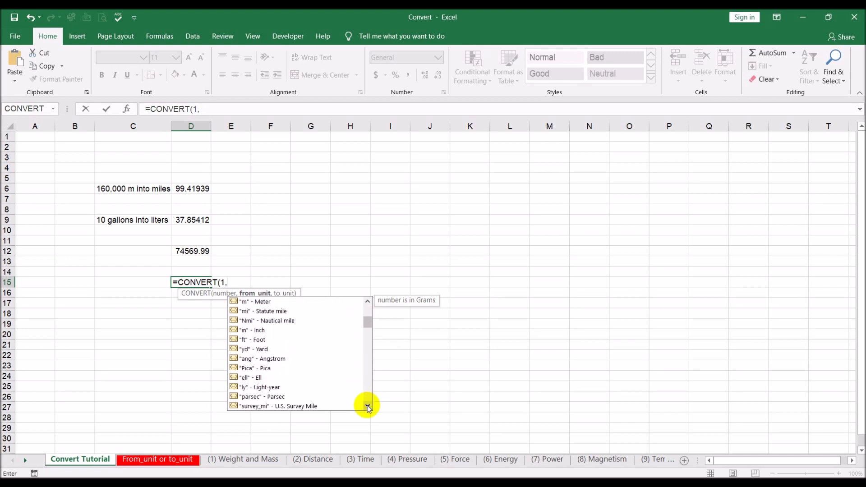
click(367, 406)
click(367, 406)
click(367, 405)
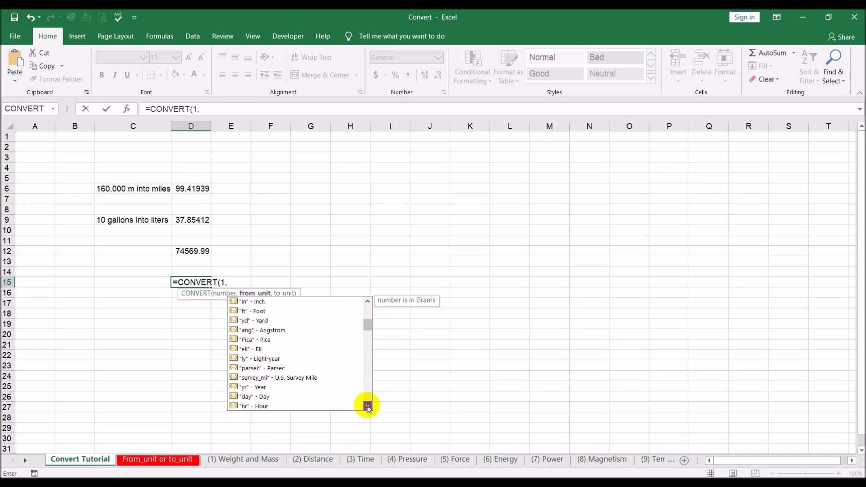
double_click(261, 386)
text(,)
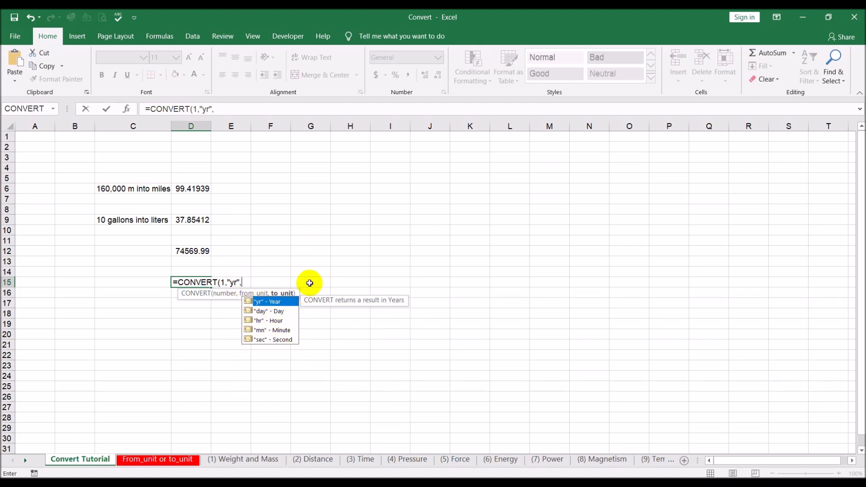
- Choose Minute ("mn") as the to_unit argument and complete the CONVERT formula in cell D15
double_click(280, 329)
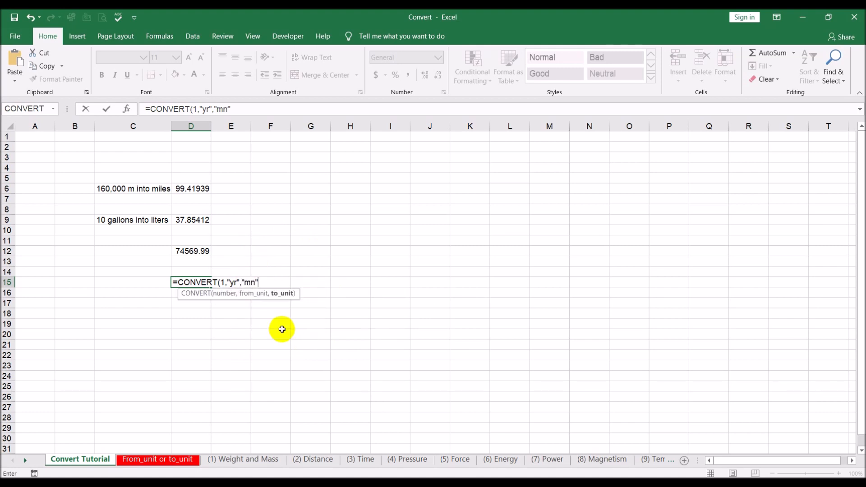
text())
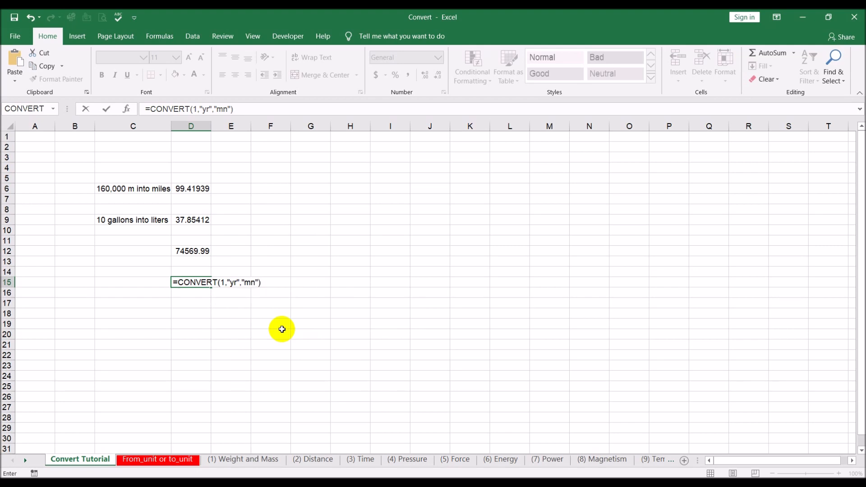
key(Return)
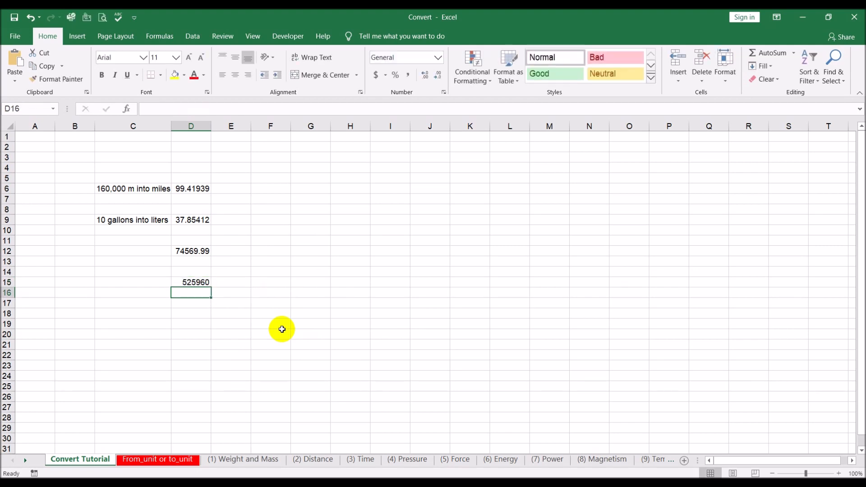